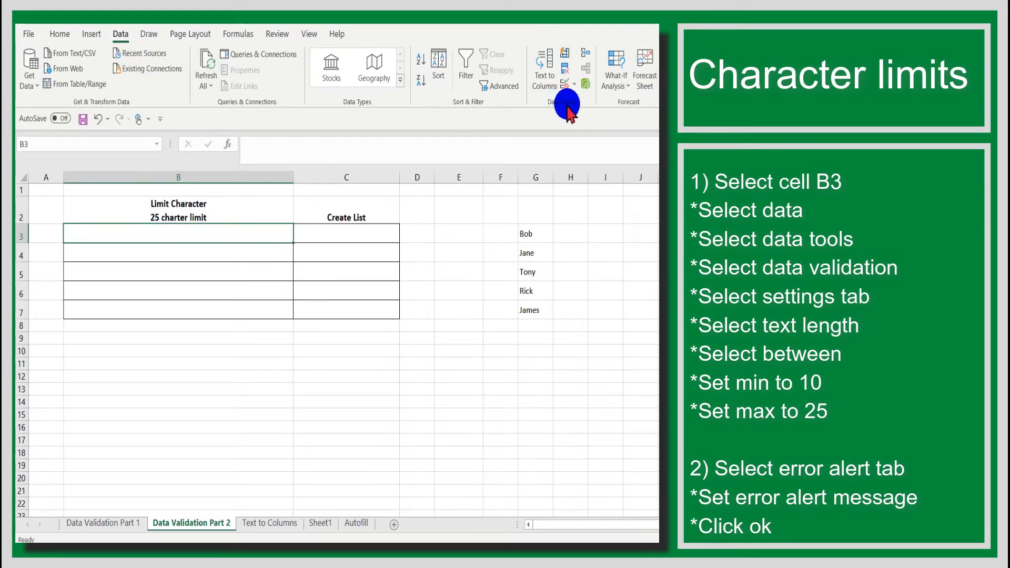
Step: Give cell B3 a data validation rule that allows a text length between 10 and 25
{"action": "left_click", "coordinate": [576, 86]}
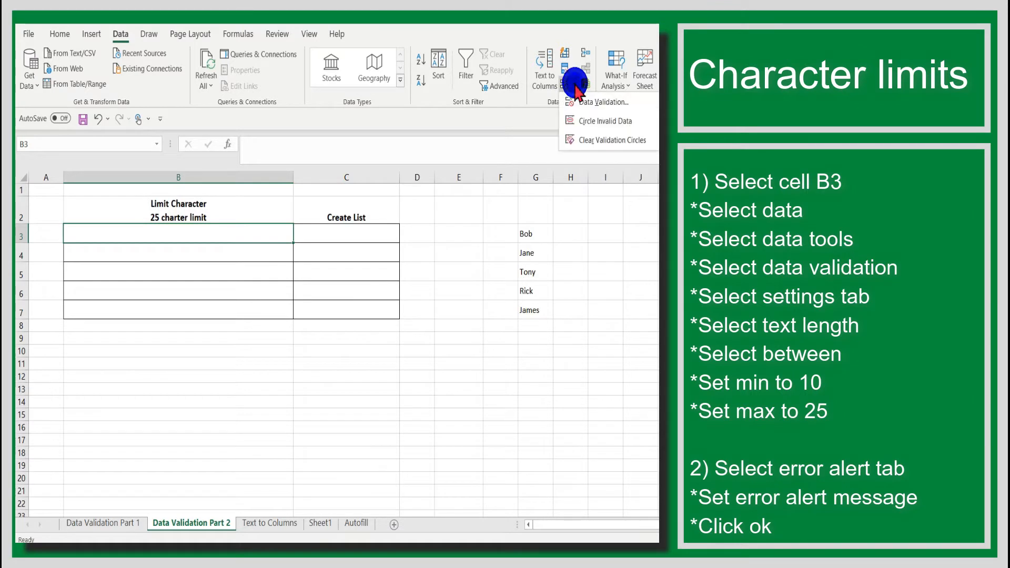
{"action": "left_click", "coordinate": [579, 101]}
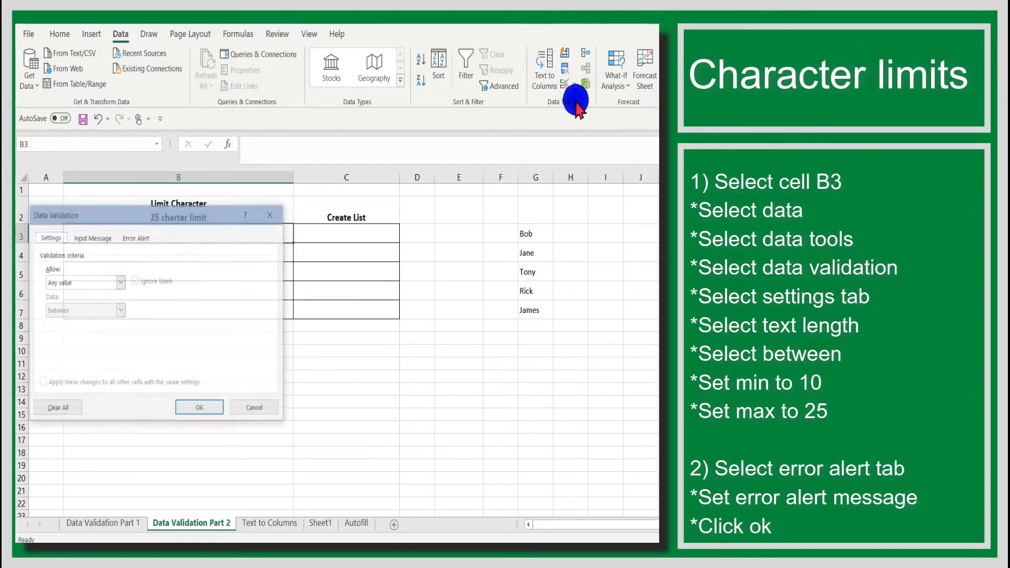
{"action": "left_click_drag", "start_coordinate": [180, 217], "coordinate": [450, 204]}
{"action": "left_click", "coordinate": [390, 266]}
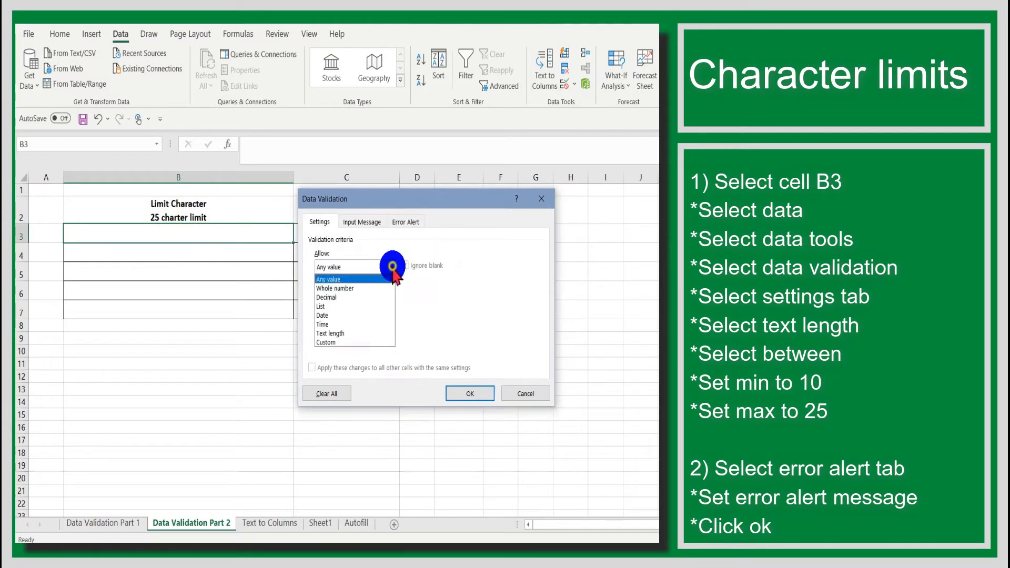
{"action": "left_click", "coordinate": [360, 332]}
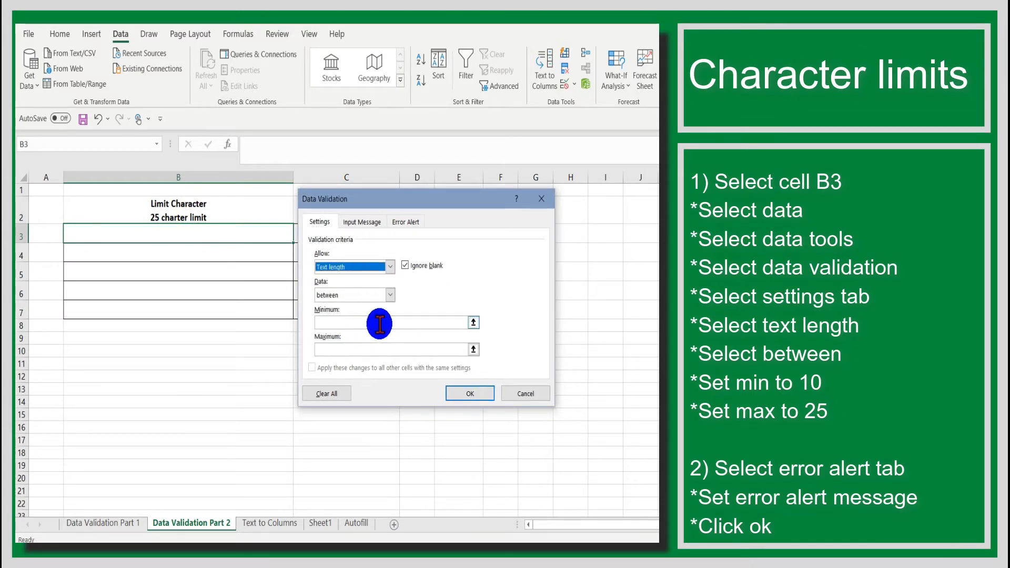
{"action": "left_click", "coordinate": [379, 324]}
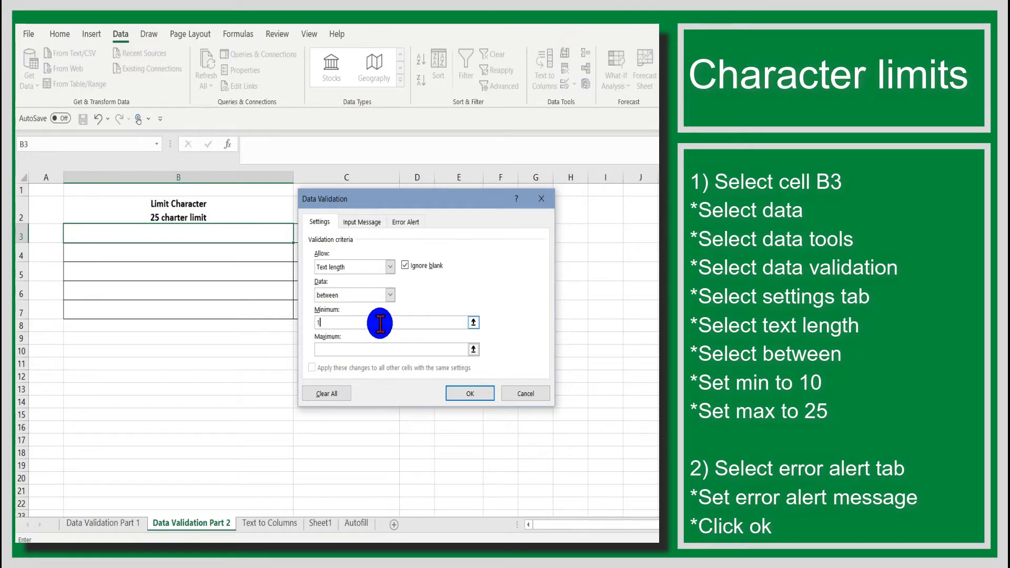
{"action": "left_click", "coordinate": [376, 348]}
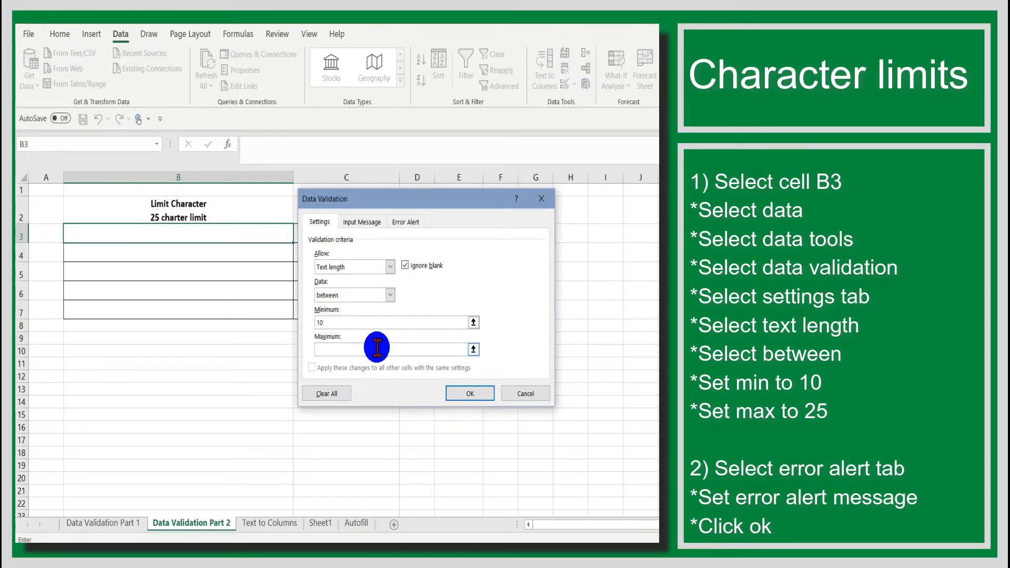
{"action": "type", "text": "25"}
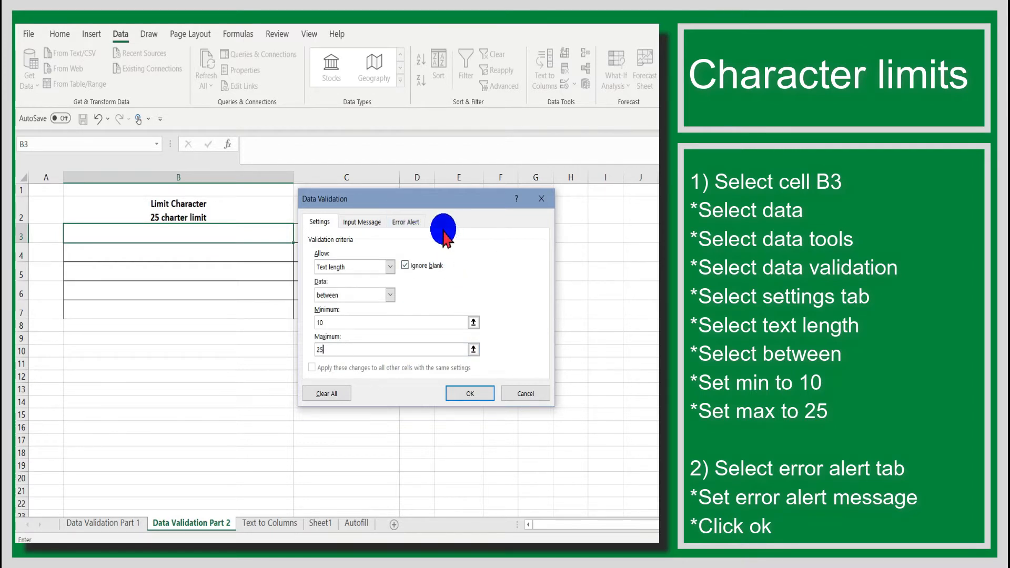
Step: Set the rule's error alert message to "Character limit 10 - 25" and apply the validation to B3
{"action": "left_click", "coordinate": [407, 221]}
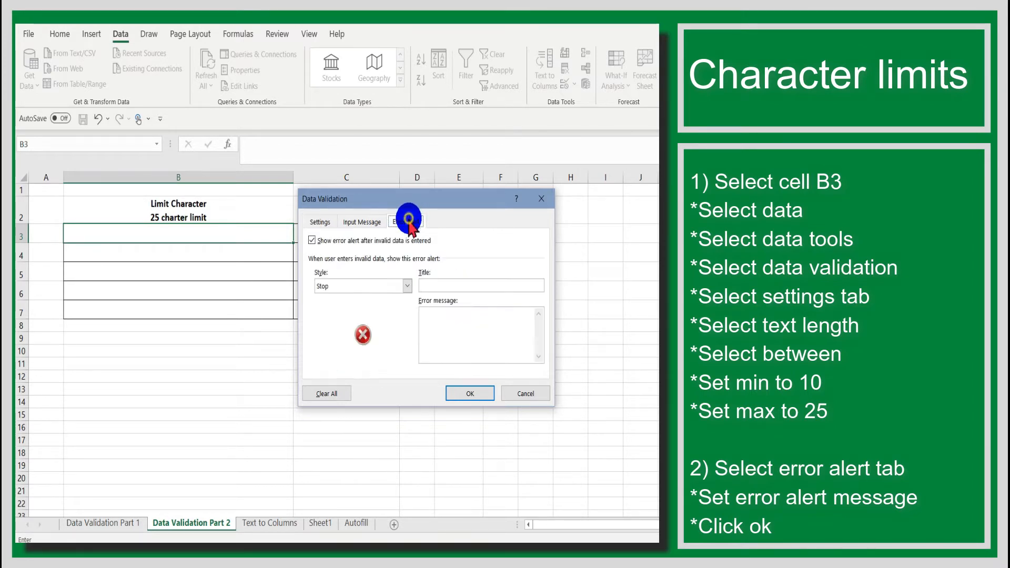
{"action": "left_click", "coordinate": [440, 311]}
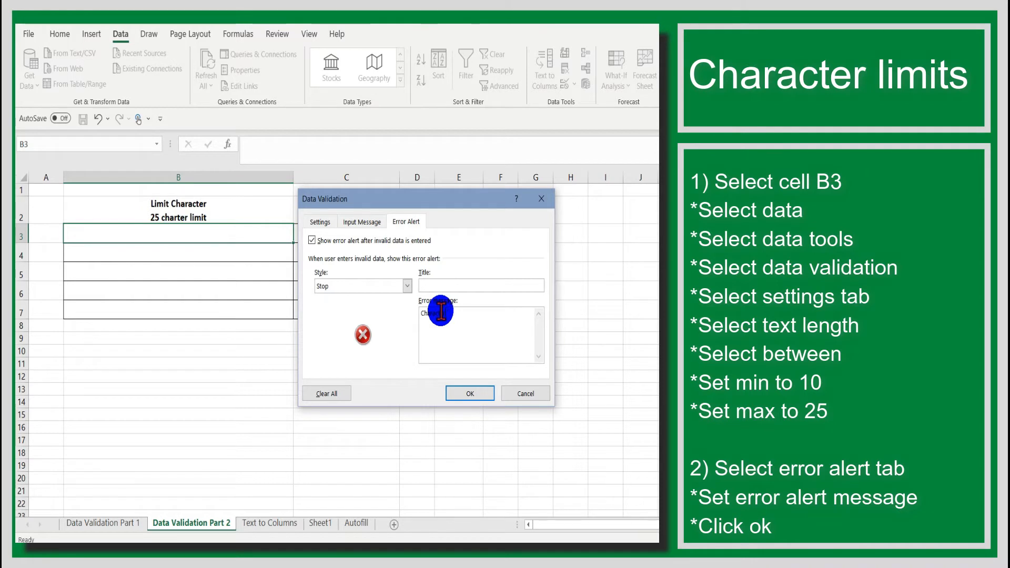
{"action": "type", "text": "Character limit 10 - 25"}
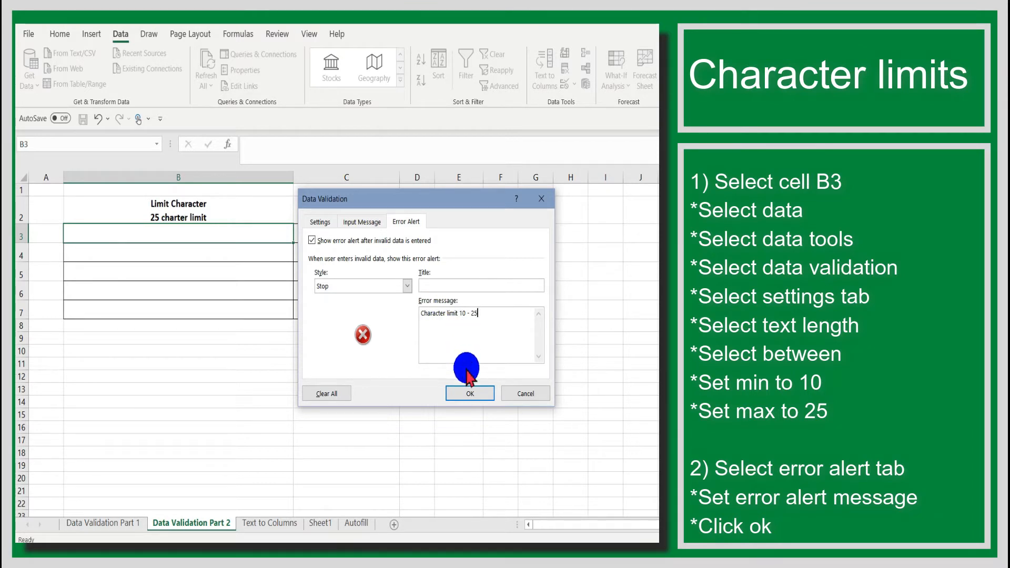
{"action": "left_click", "coordinate": [462, 394]}
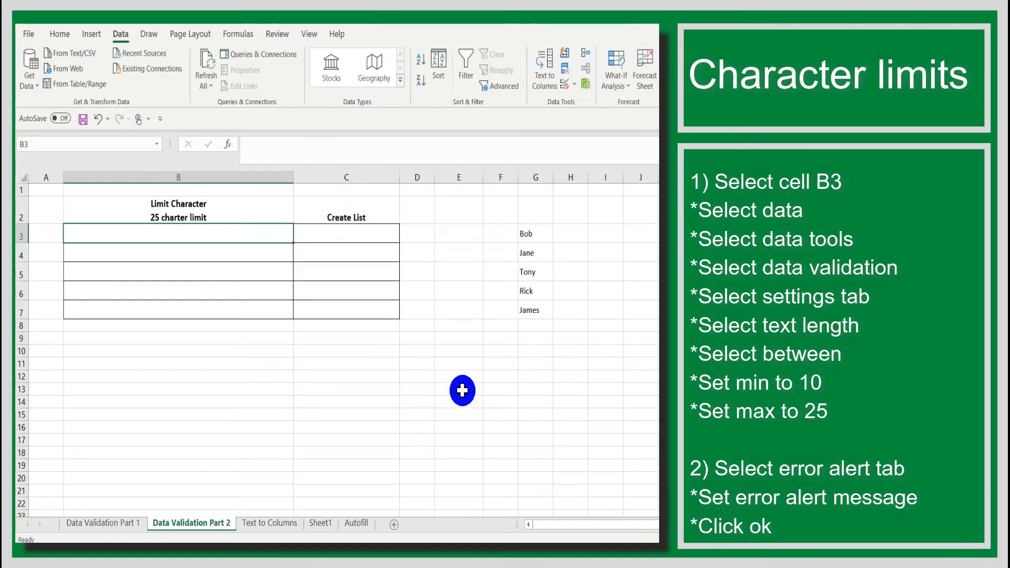
Step: Enter "set up character limit" in cell B3
{"action": "double_click", "coordinate": [271, 234]}
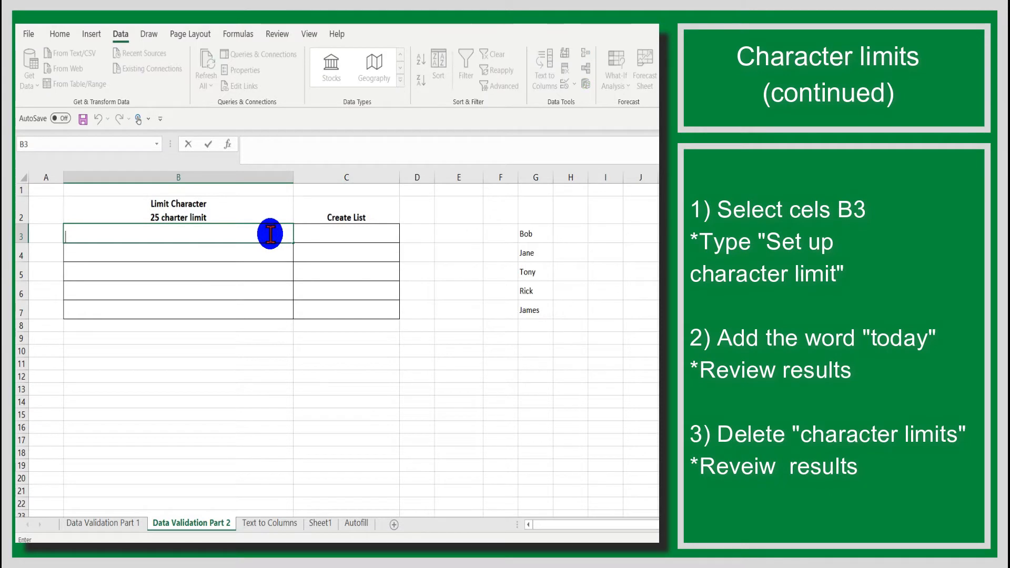
{"action": "type", "text": "set up character limit"}
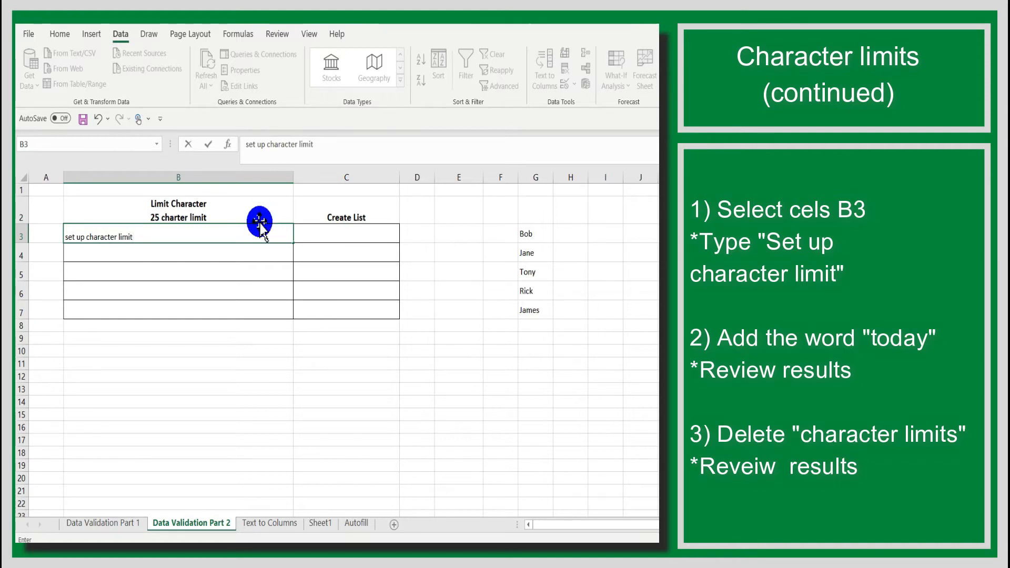
{"action": "left_click", "coordinate": [243, 257]}
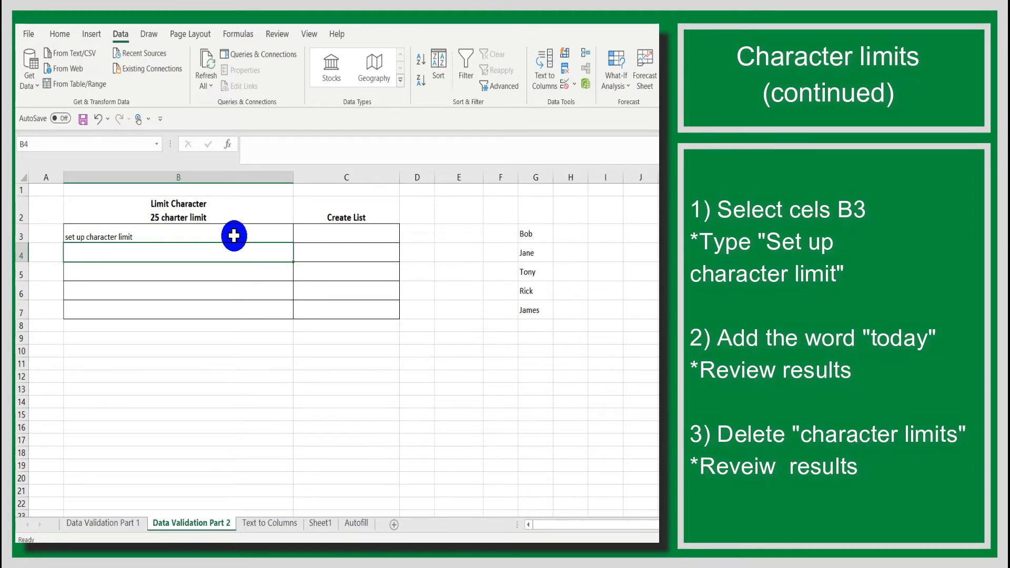
Step: Try to append "today" to the text in B3 to test the upper character limit, and cancel the entry
{"action": "double_click", "coordinate": [233, 233]}
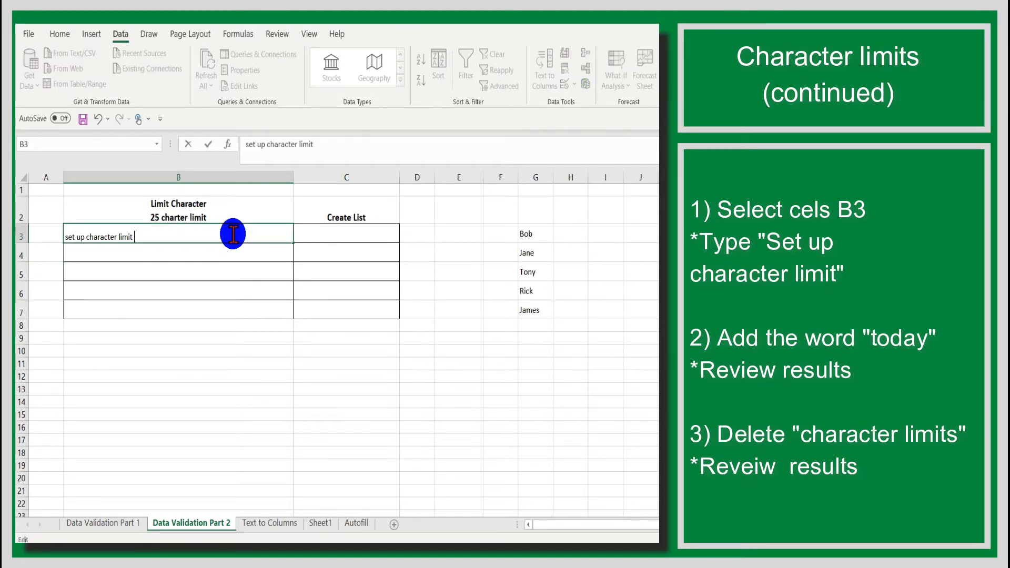
{"action": "type", "text": "today"}
{"action": "key", "text": "Return"}
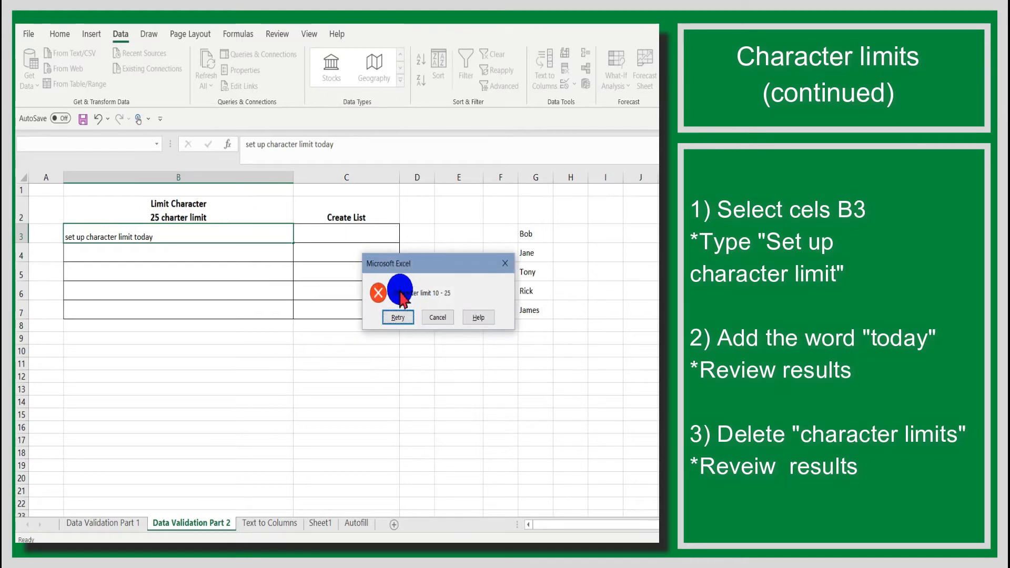
{"action": "left_click", "coordinate": [436, 315]}
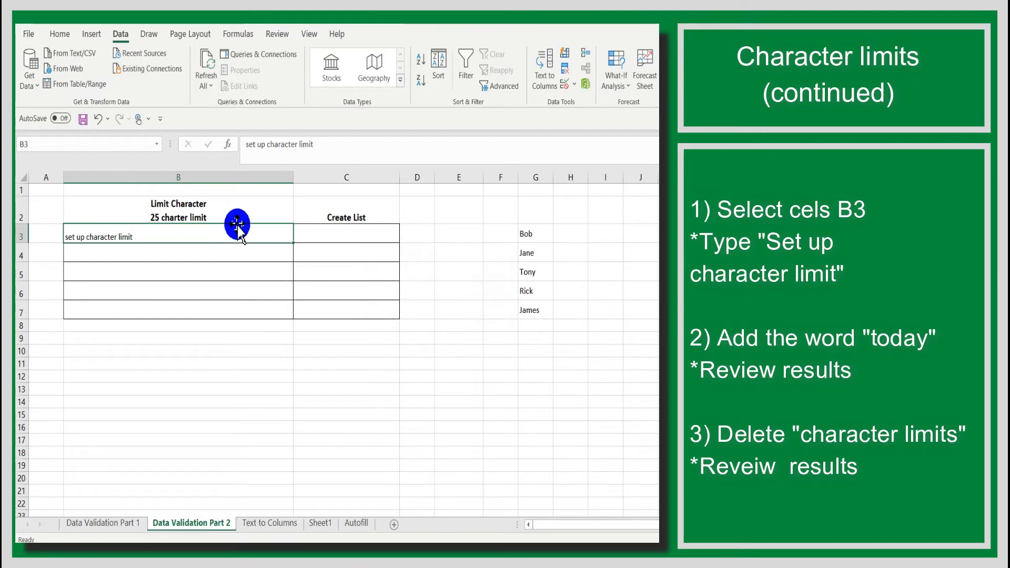
Step: Try to shorten the text in B3 to "set up" to test the minimum character limit
{"action": "double_click", "coordinate": [208, 237]}
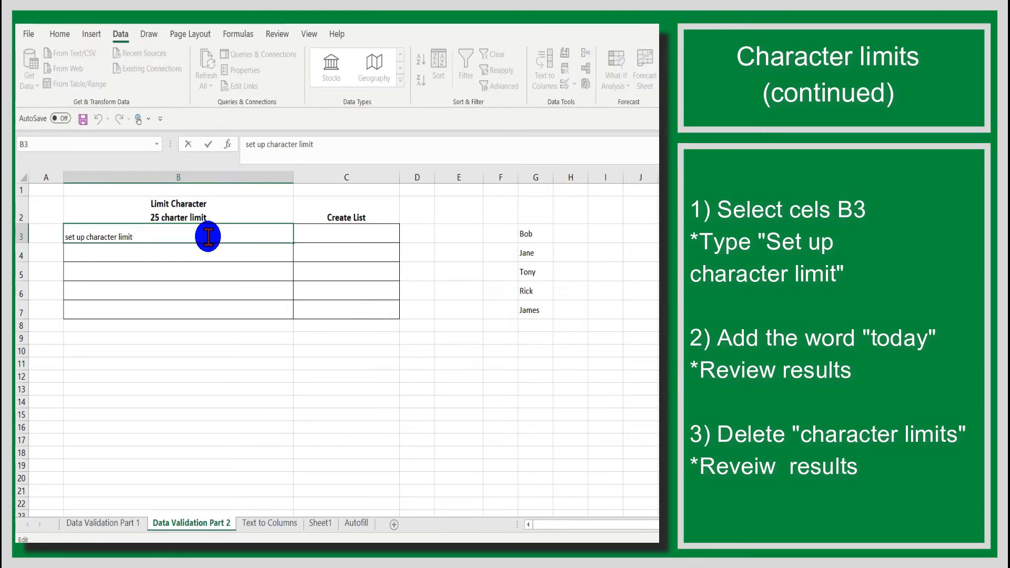
{"action": "key", "text": "BackSpace"}
{"action": "key", "text": "BackSpace"}
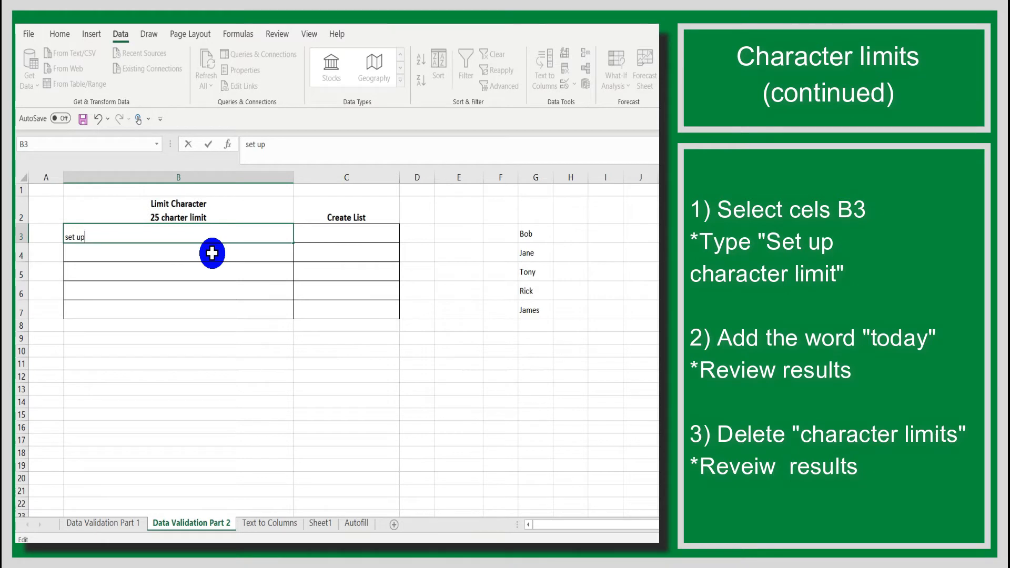
{"action": "left_click", "coordinate": [212, 255]}
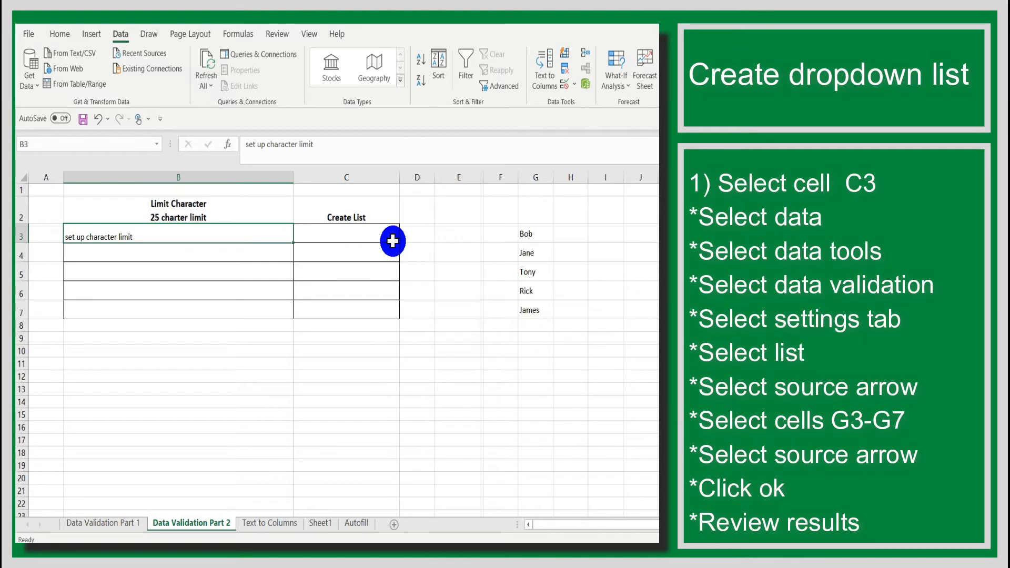
{"action": "left_click", "coordinate": [492, 272]}
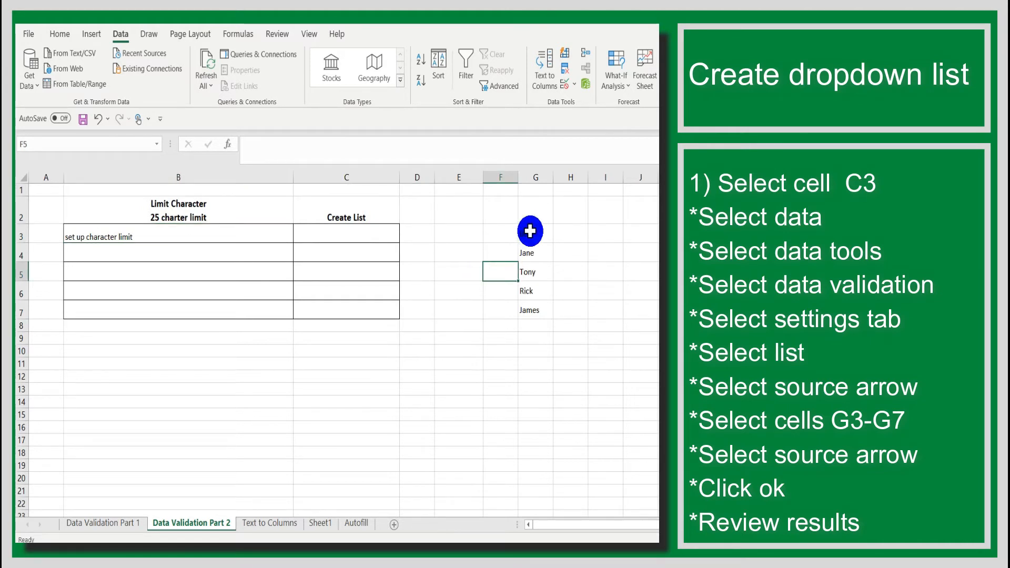
{"action": "left_click_drag", "start_coordinate": [534, 232], "coordinate": [524, 318]}
{"action": "left_click", "coordinate": [500, 363]}
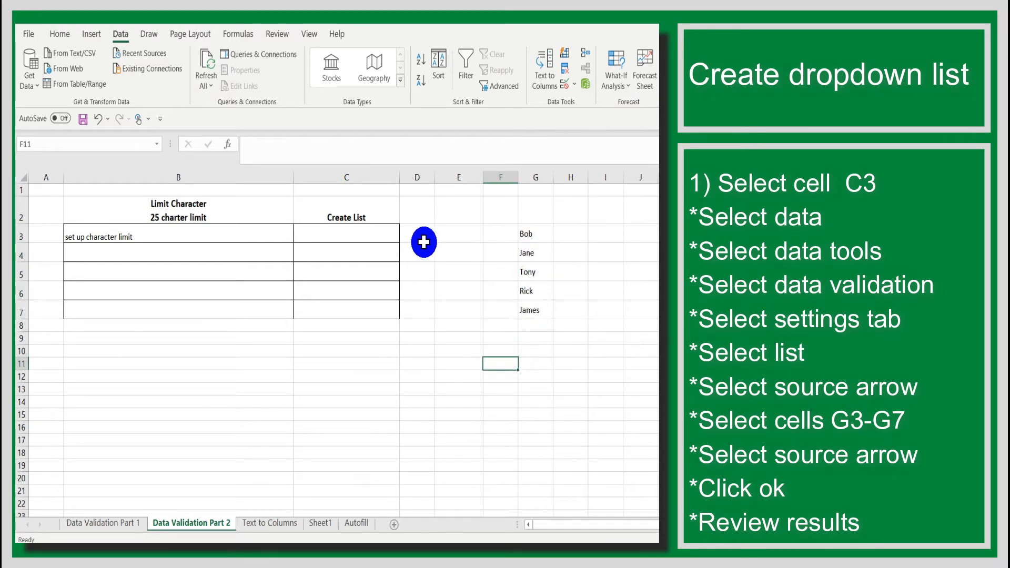
Step: Start a data validation rule for cell C3 that allows values from a List
{"action": "left_click", "coordinate": [379, 233]}
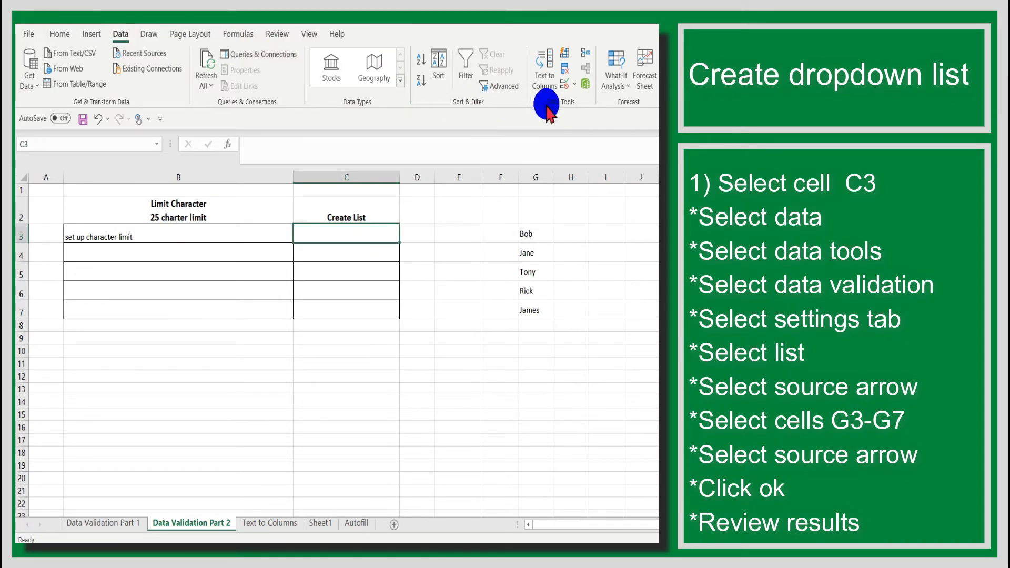
{"action": "left_click", "coordinate": [576, 89]}
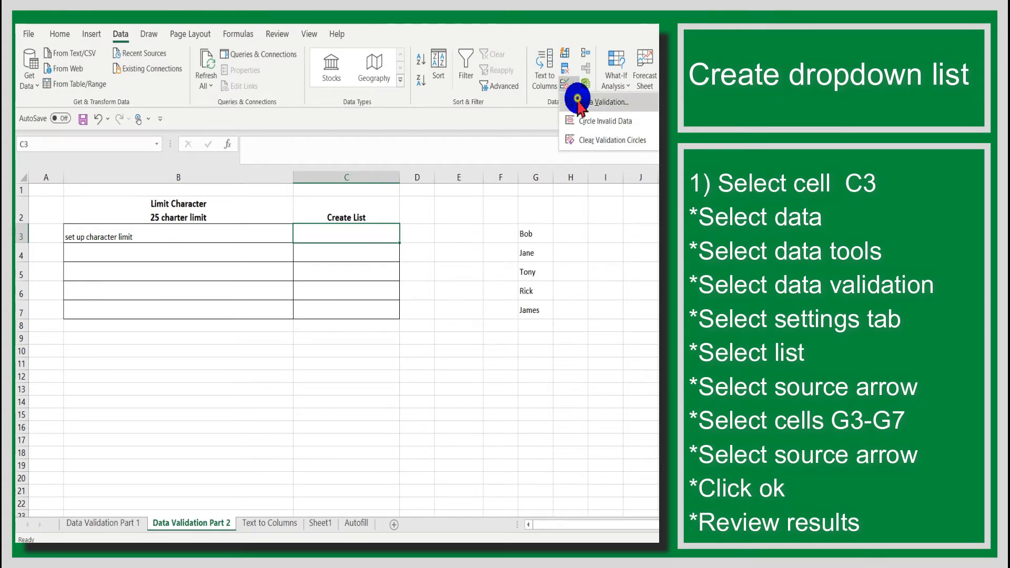
{"action": "left_click", "coordinate": [579, 102]}
{"action": "left_click_drag", "start_coordinate": [442, 206], "coordinate": [180, 202]}
{"action": "left_click", "coordinate": [57, 221]}
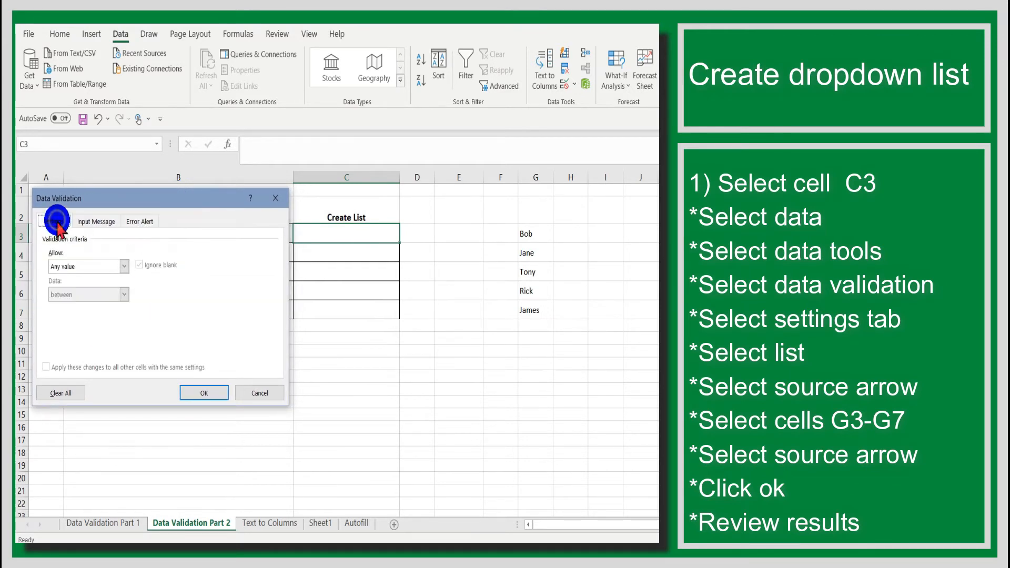
{"action": "left_click", "coordinate": [117, 268]}
{"action": "left_click", "coordinate": [107, 305]}
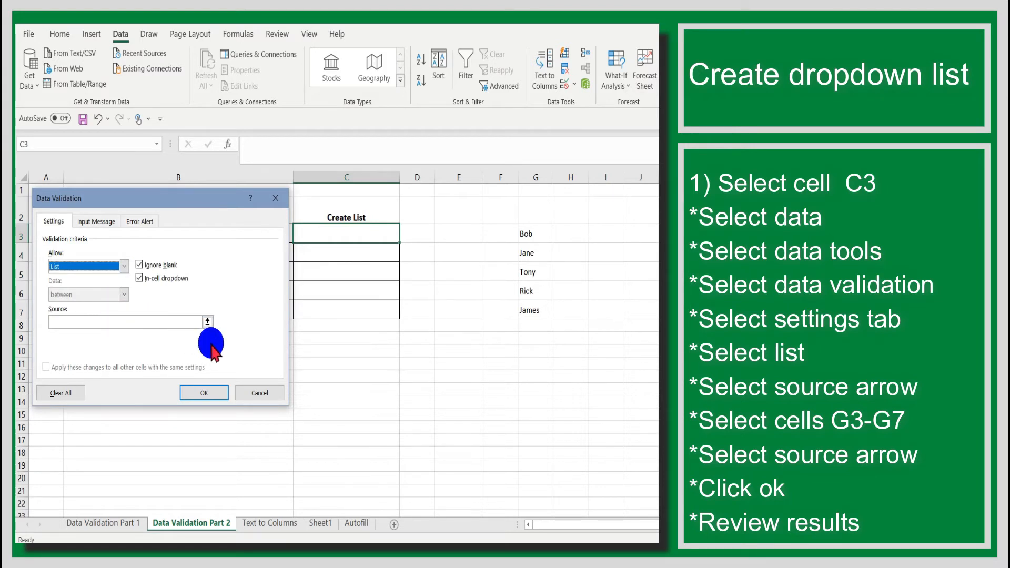
Step: Use cells G3:G7 as the list source, apply the rule to C3, and check the cell's dropdown
{"action": "left_click", "coordinate": [207, 322]}
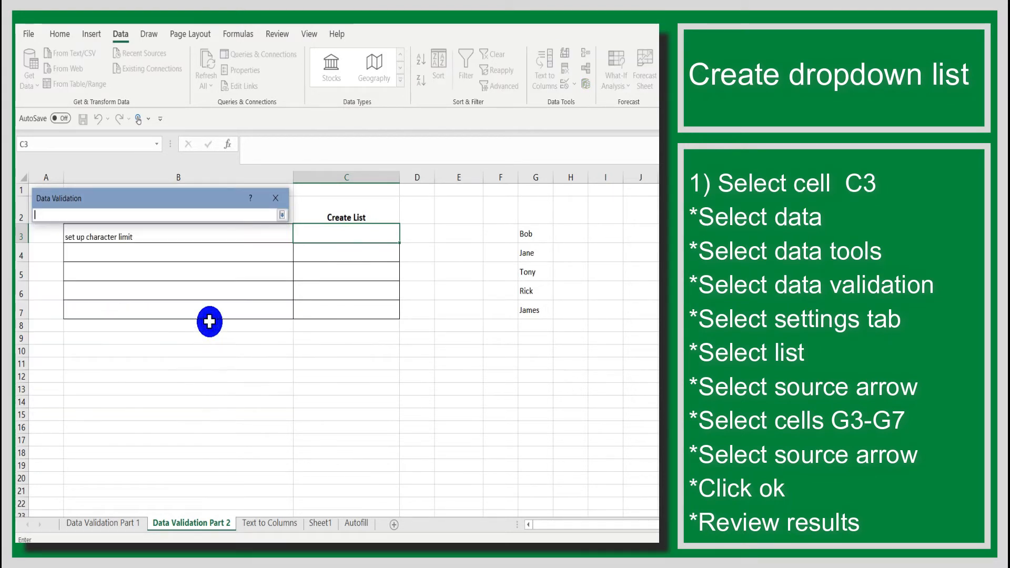
{"action": "left_click", "coordinate": [525, 234]}
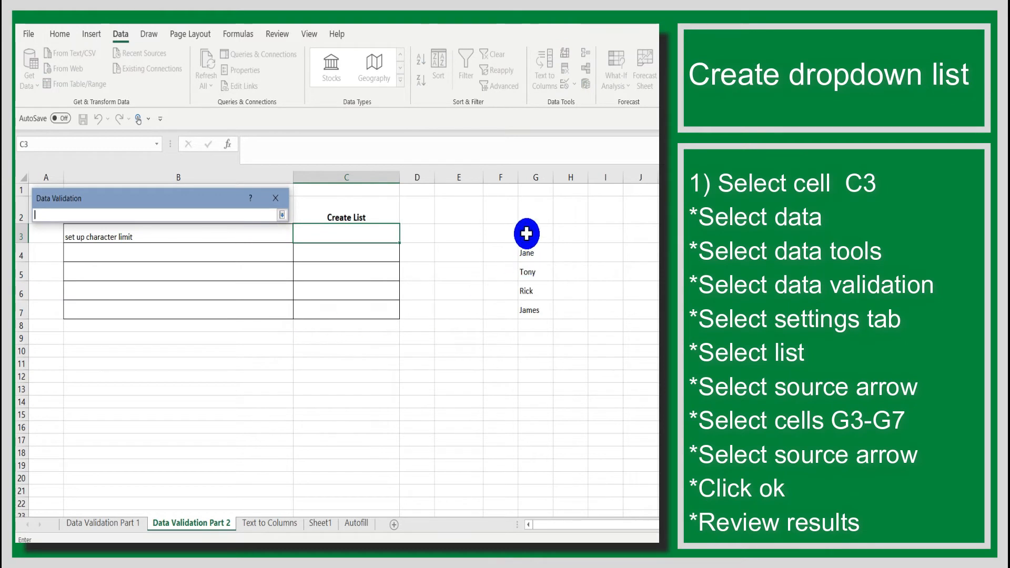
{"action": "left_click_drag", "start_coordinate": [526, 247], "coordinate": [524, 308]}
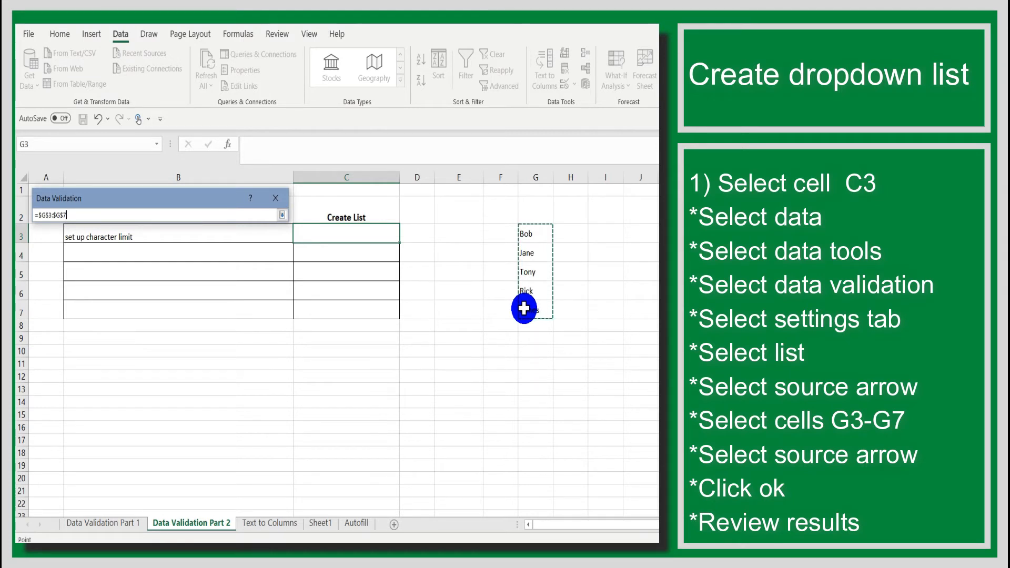
{"action": "left_click", "coordinate": [284, 220]}
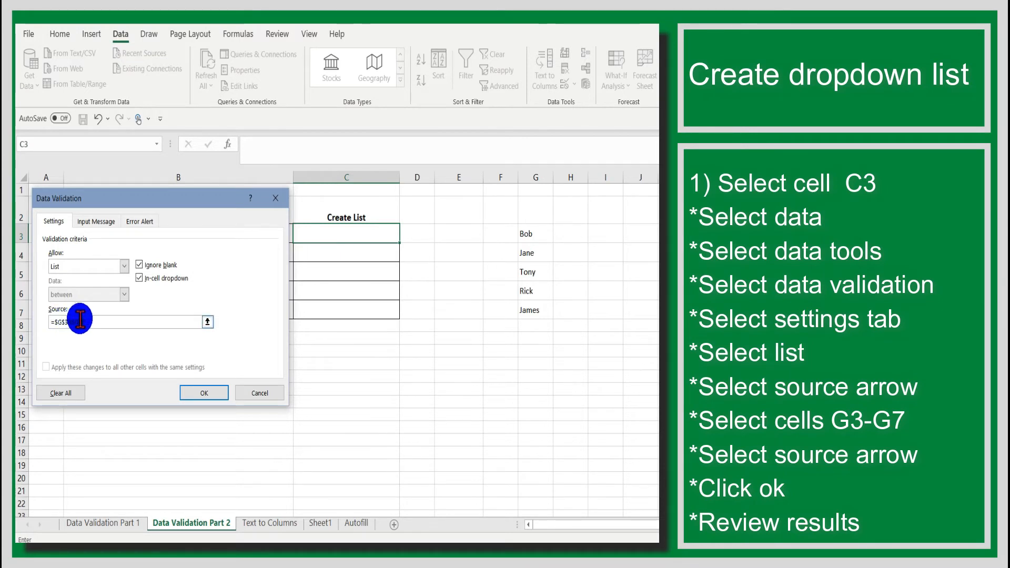
{"action": "left_click", "coordinate": [201, 394]}
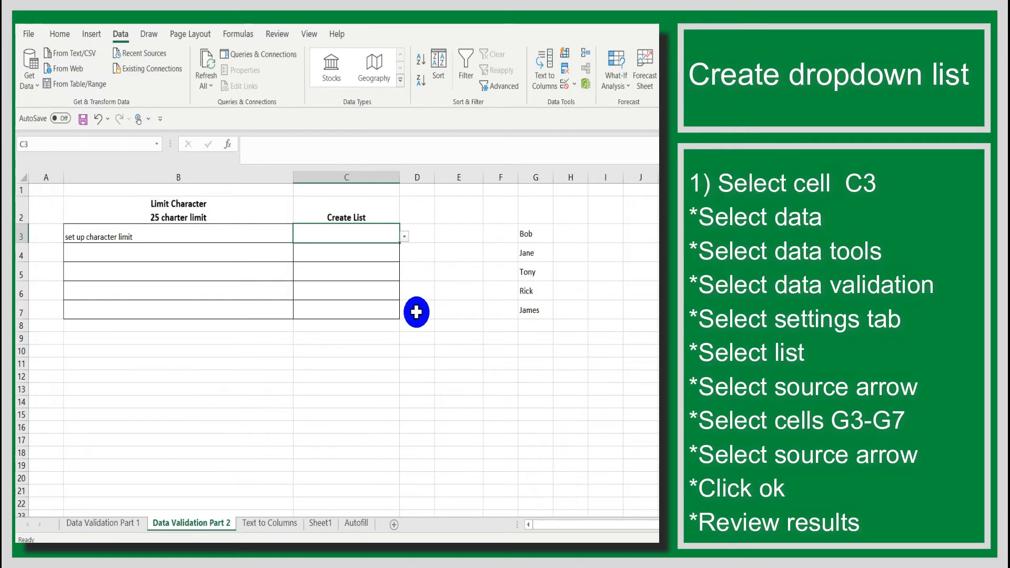
{"action": "left_click", "coordinate": [404, 237]}
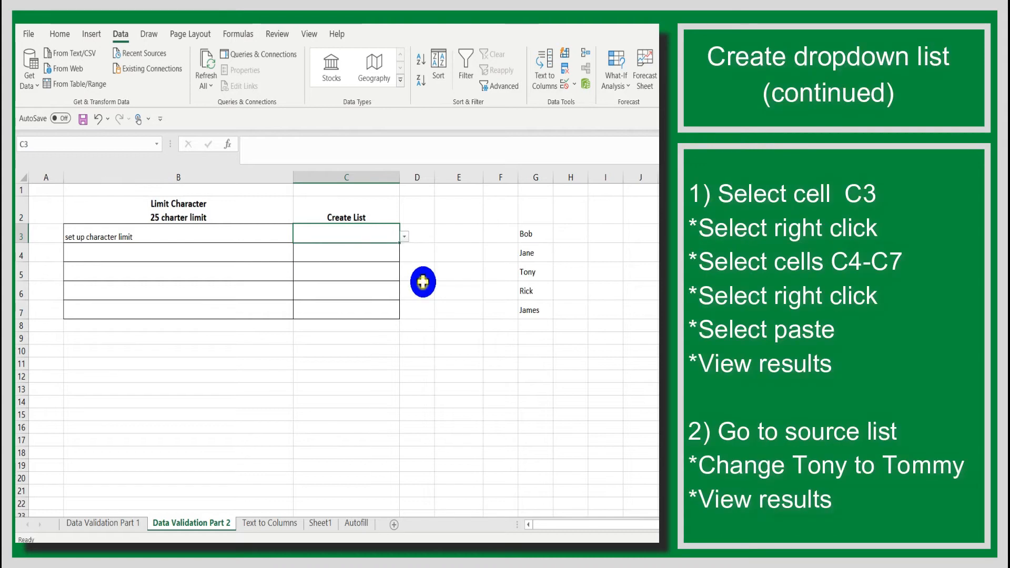
Step: Copy cell C3 with its dropdown list and paste it into C4:C7
{"action": "right_click", "coordinate": [382, 239]}
{"action": "left_click", "coordinate": [399, 195]}
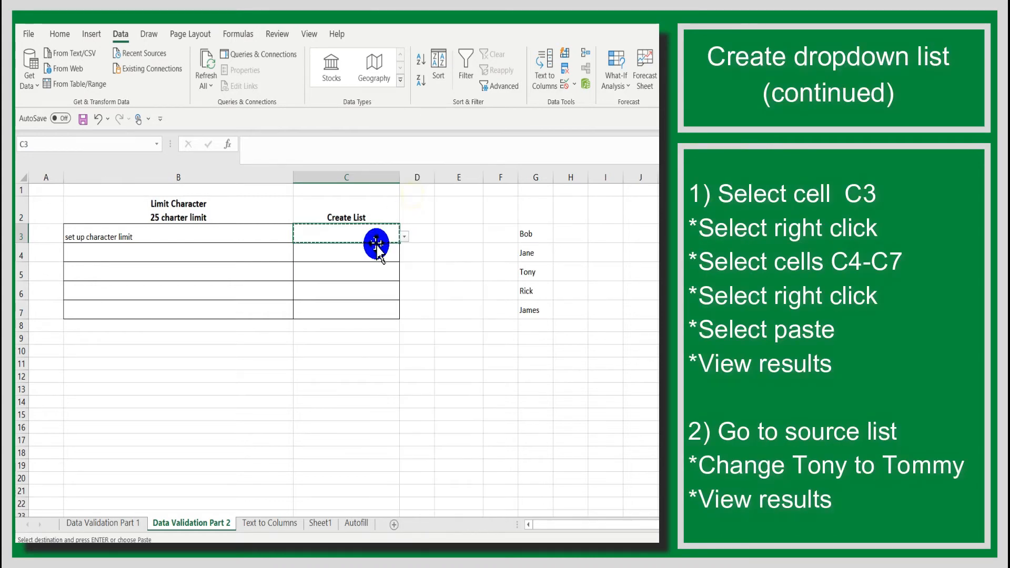
{"action": "left_click_drag", "start_coordinate": [375, 253], "coordinate": [362, 309]}
{"action": "right_click", "coordinate": [362, 309]}
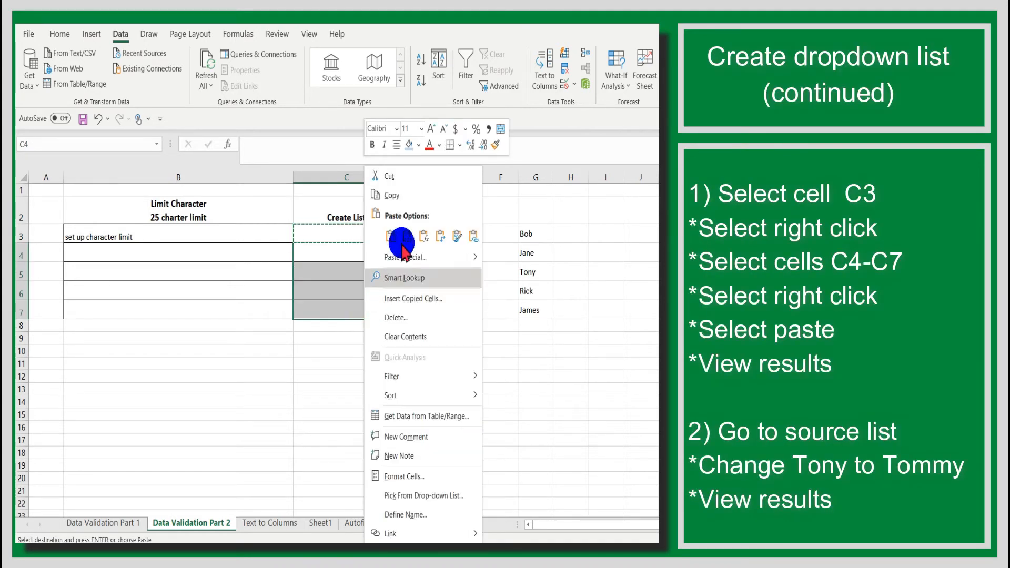
{"action": "left_click", "coordinate": [394, 235]}
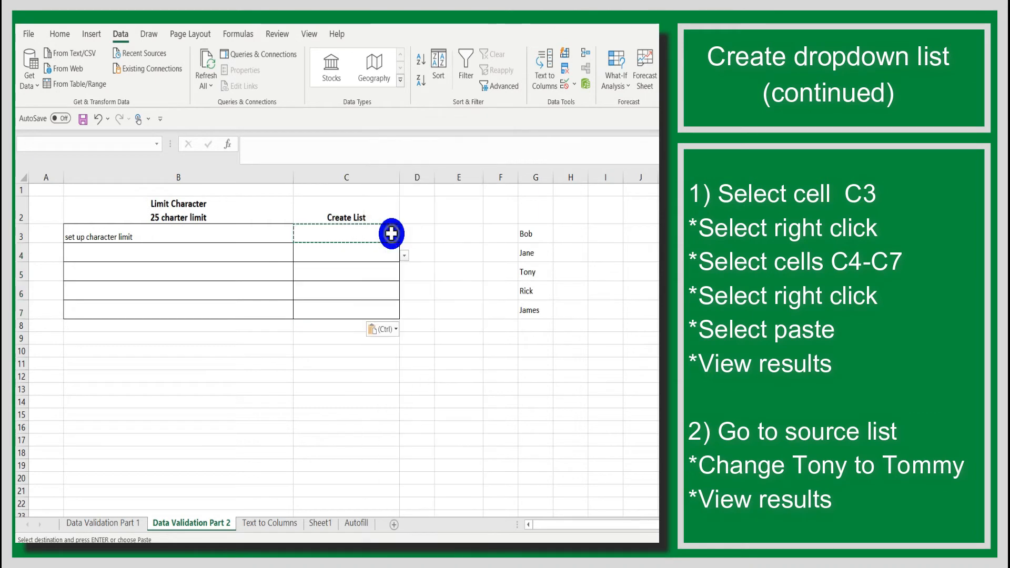
Step: Check the pasted dropdown lists in C4 and C5, and clear the copy marquee around C3
{"action": "left_click", "coordinate": [443, 284]}
{"action": "left_click", "coordinate": [394, 254]}
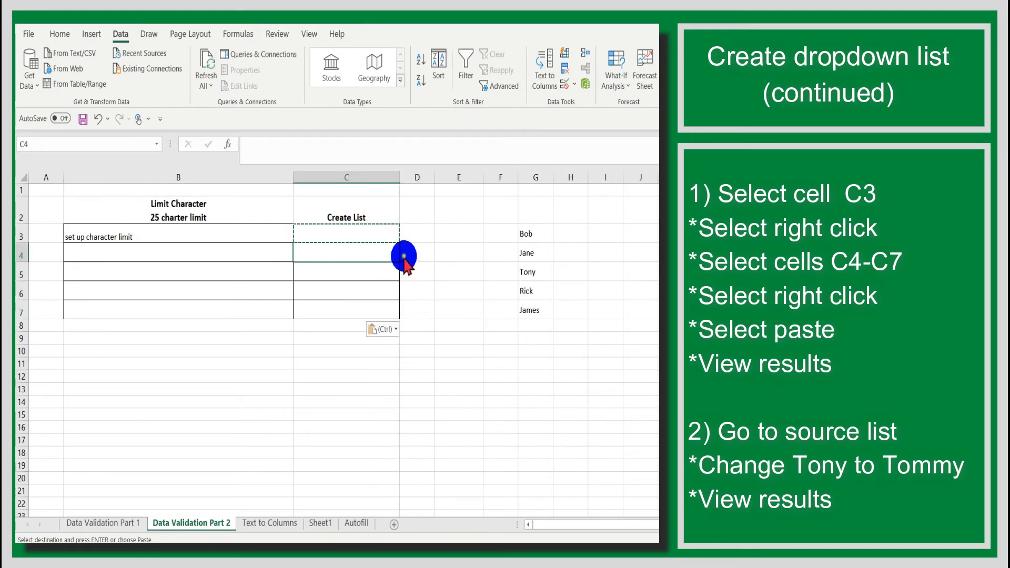
{"action": "left_click", "coordinate": [404, 255]}
{"action": "left_click", "coordinate": [436, 259]}
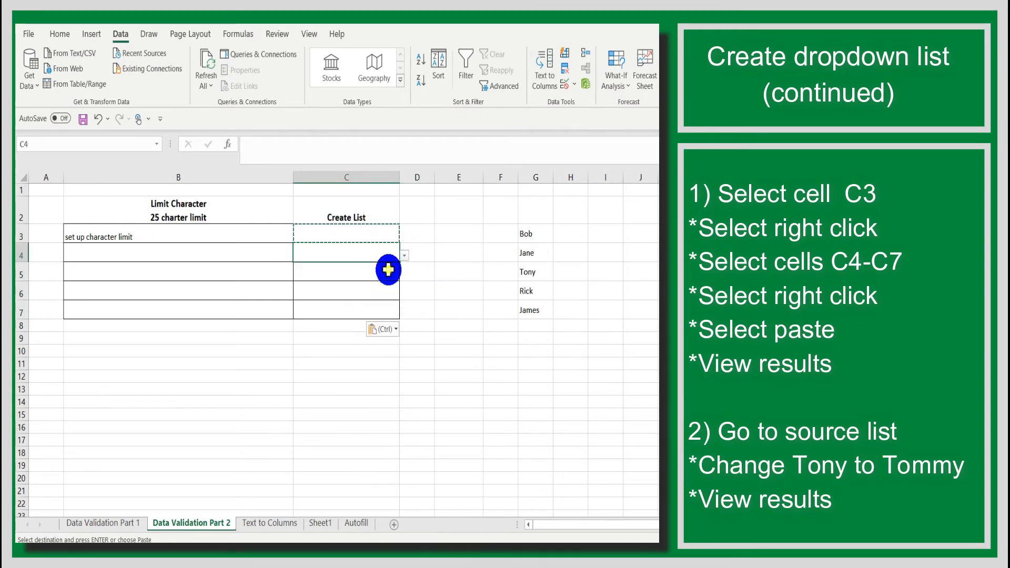
{"action": "left_click", "coordinate": [388, 269]}
{"action": "left_click", "coordinate": [403, 274]}
{"action": "key", "text": "Escape"}
{"action": "left_click", "coordinate": [549, 376]}
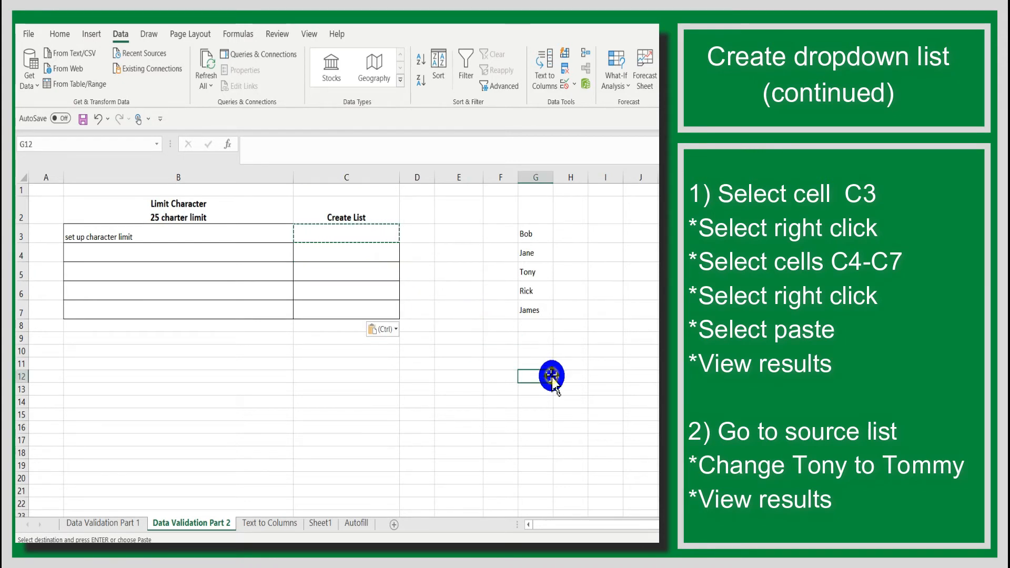
{"action": "key", "text": "Escape"}
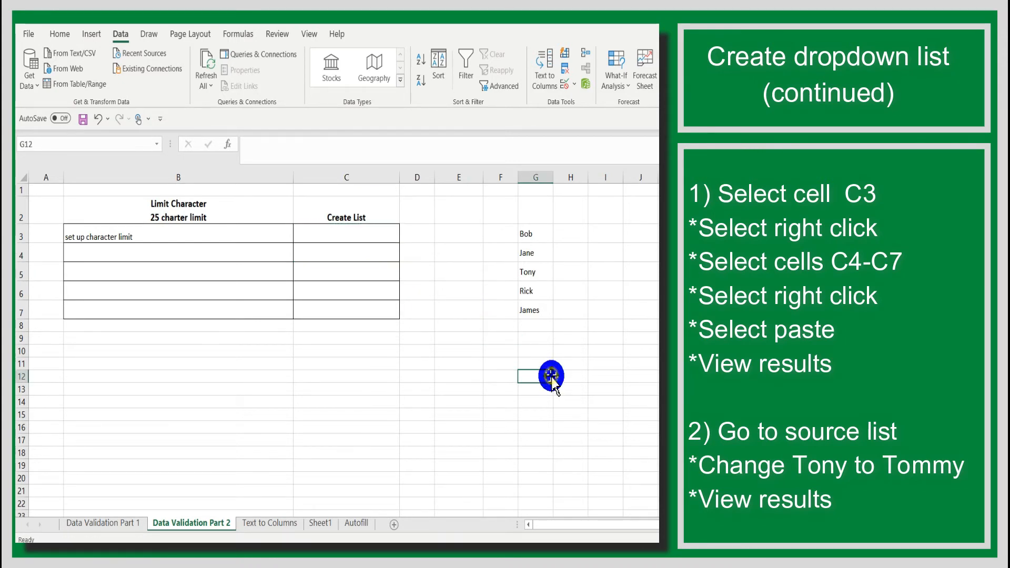
Step: Replace the name in source list cell G5 with a different first name
{"action": "left_click", "coordinate": [525, 273]}
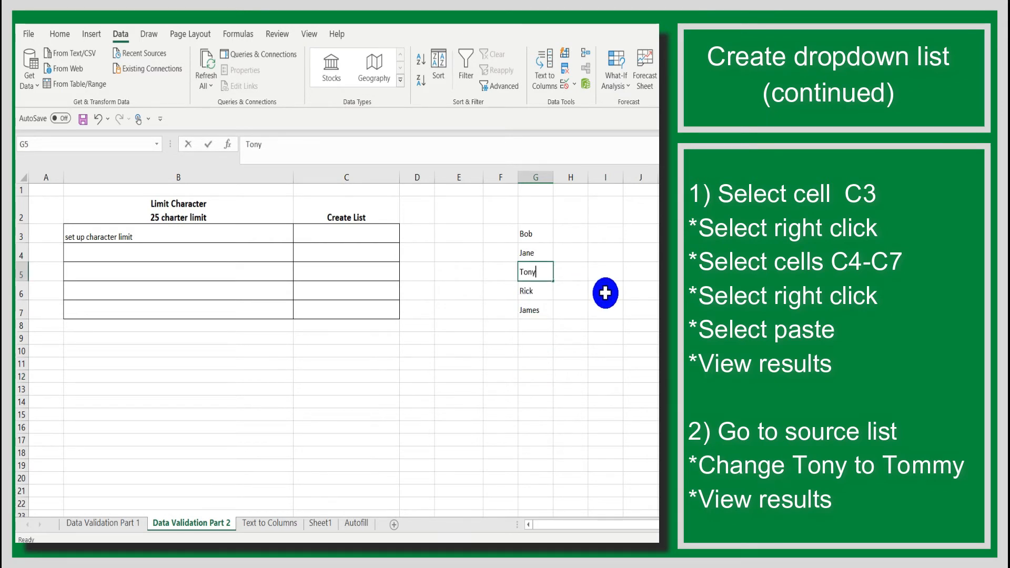
{"action": "type", "text": "Tomm"}
{"action": "key", "text": "Return"}
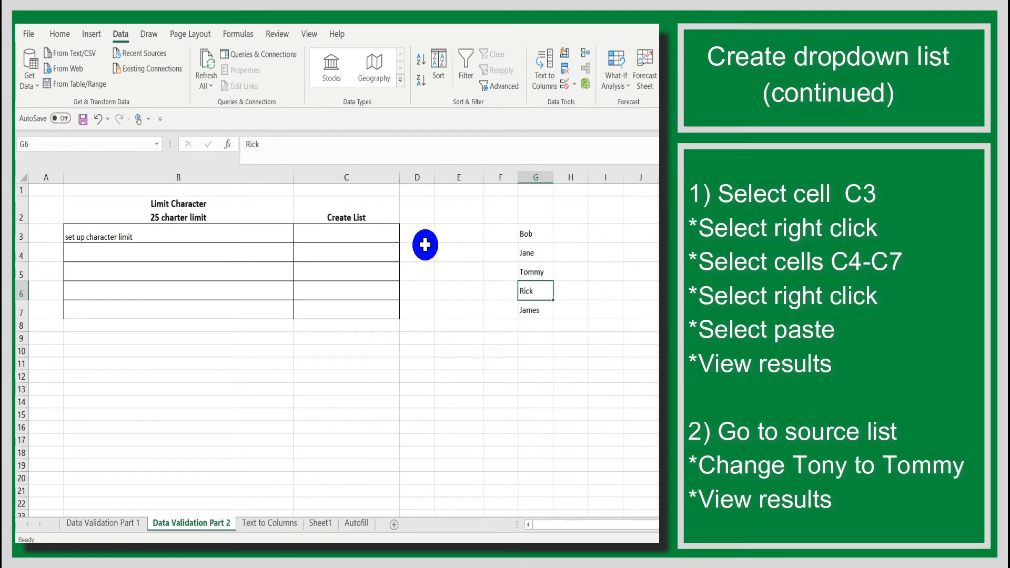
Step: Examine the dropdown lists in C3 and C7 for the changed name and compare them with source cells G3:G7
{"action": "left_click", "coordinate": [389, 232]}
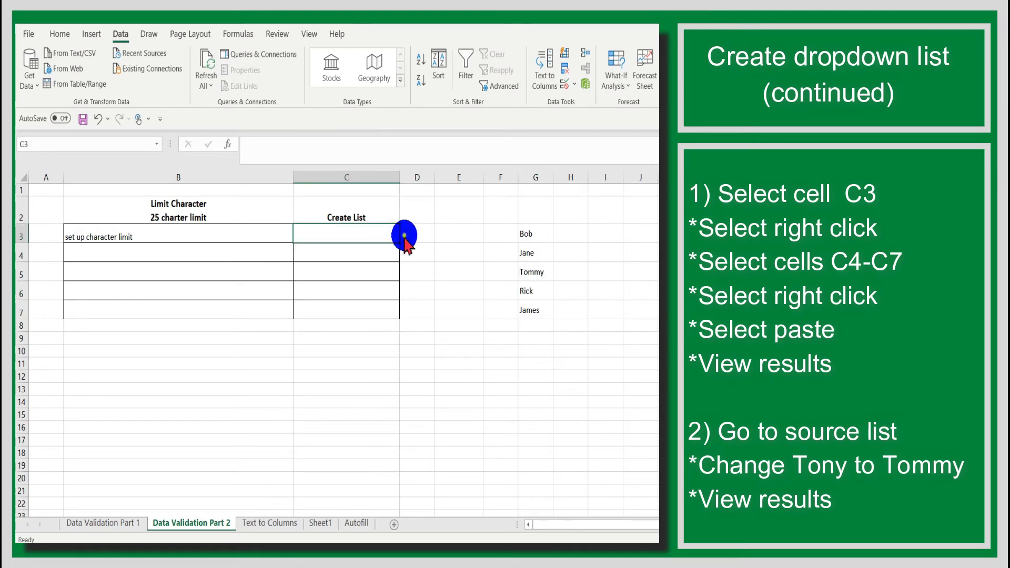
{"action": "left_click", "coordinate": [404, 236]}
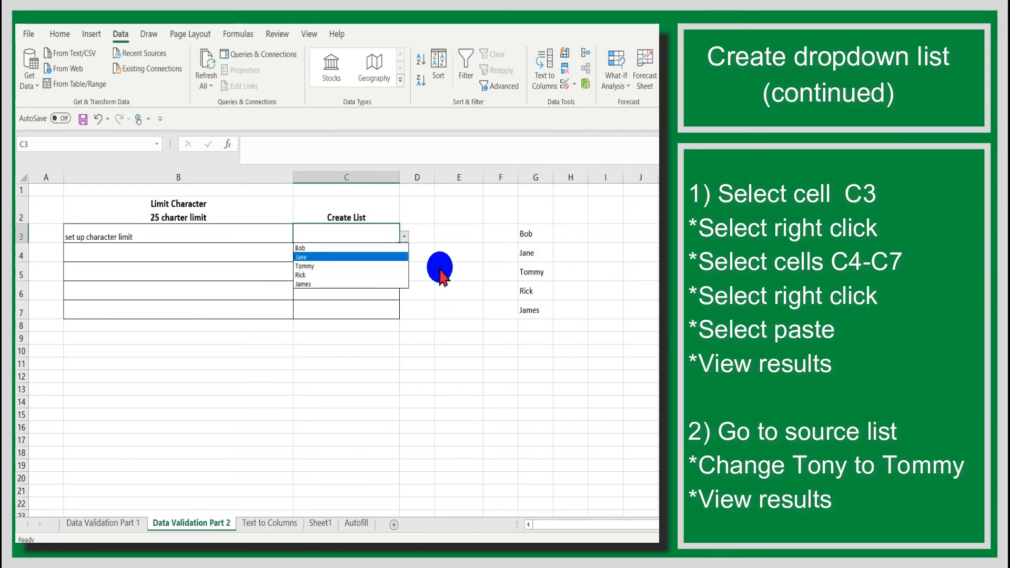
{"action": "key", "text": "Escape"}
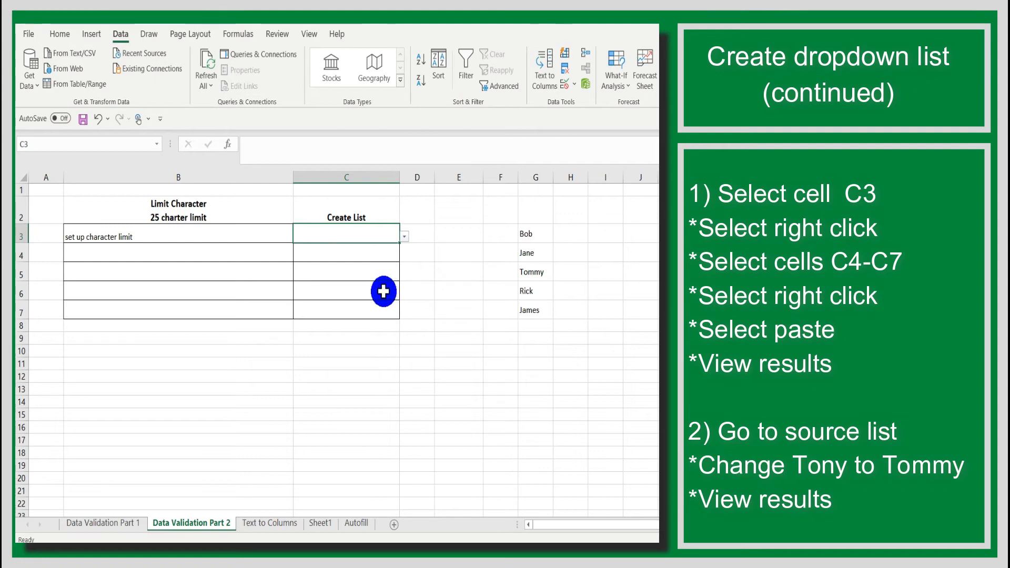
{"action": "left_click", "coordinate": [392, 312]}
{"action": "left_click", "coordinate": [404, 312]}
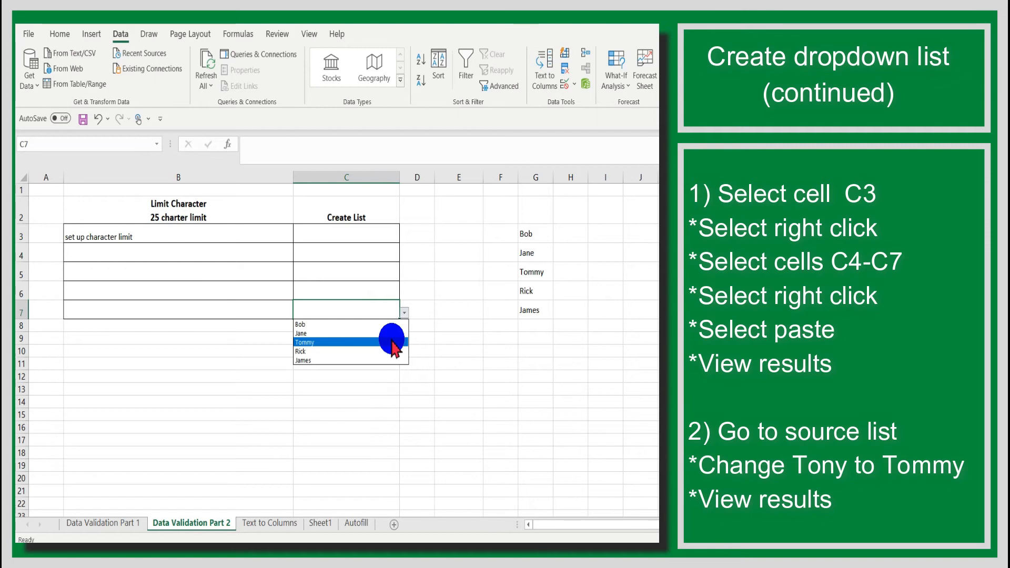
{"action": "left_click", "coordinate": [456, 337]}
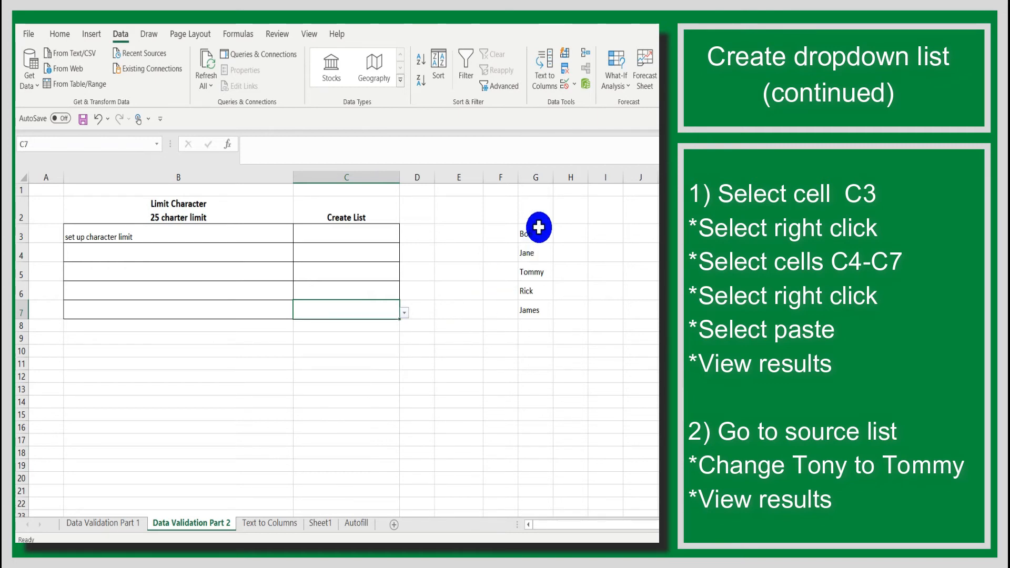
{"action": "left_click_drag", "start_coordinate": [536, 231], "coordinate": [538, 315]}
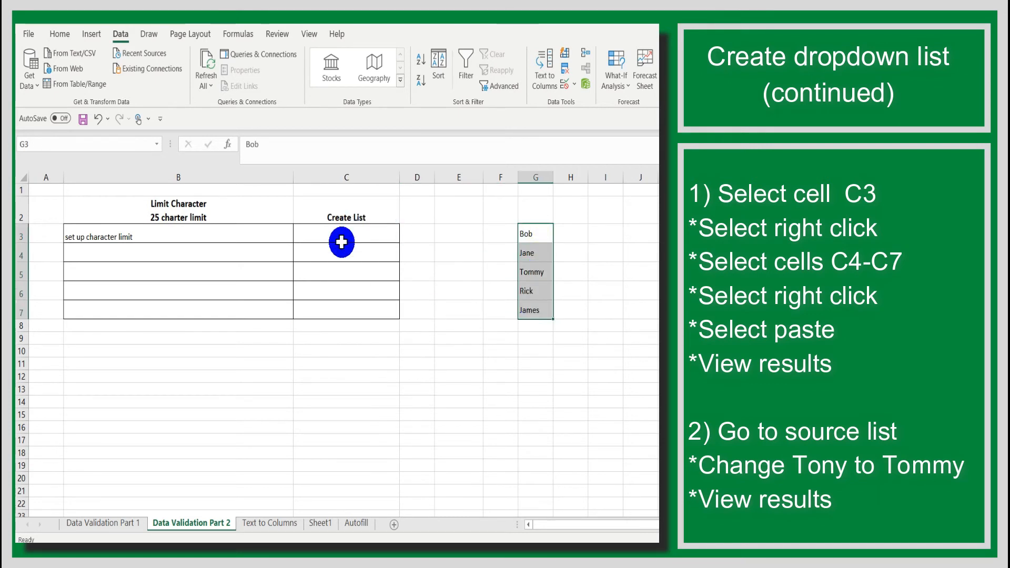
{"action": "left_click", "coordinate": [444, 315]}
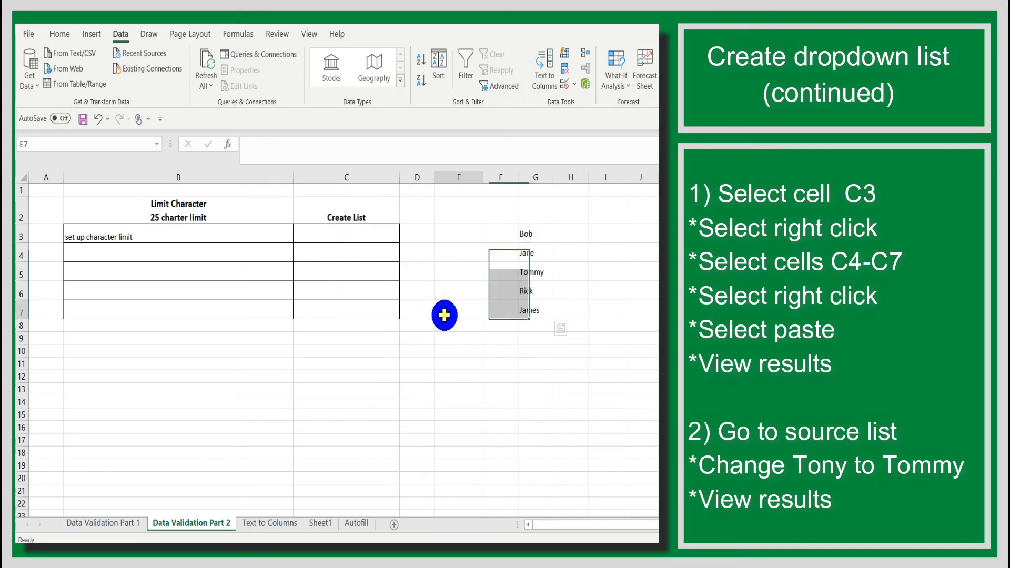
Step: Add three more first names below the source list in G8:G10 and check the dropdown list in C3
{"action": "left_click", "coordinate": [529, 327]}
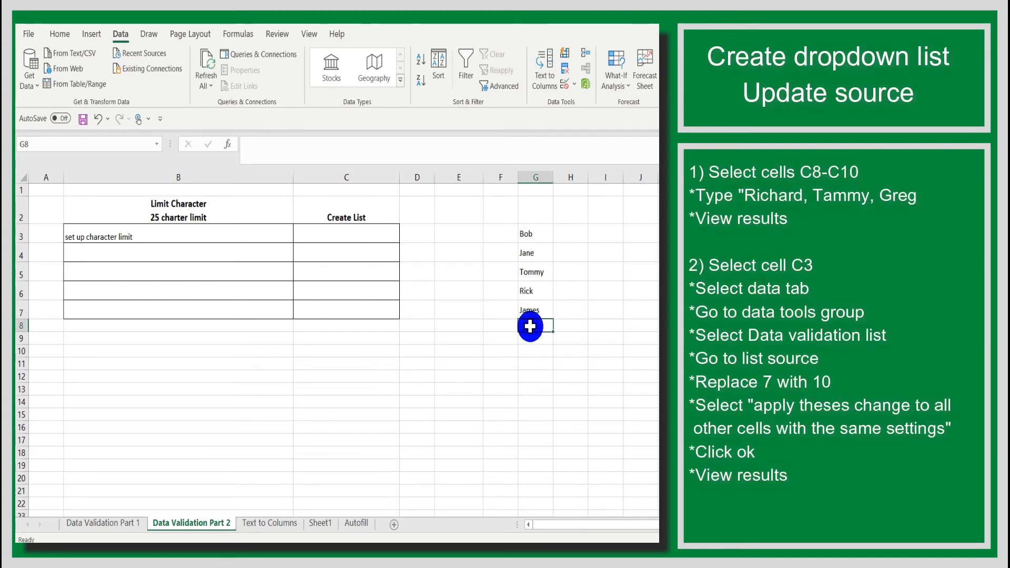
{"action": "type", "text": "Ric"}
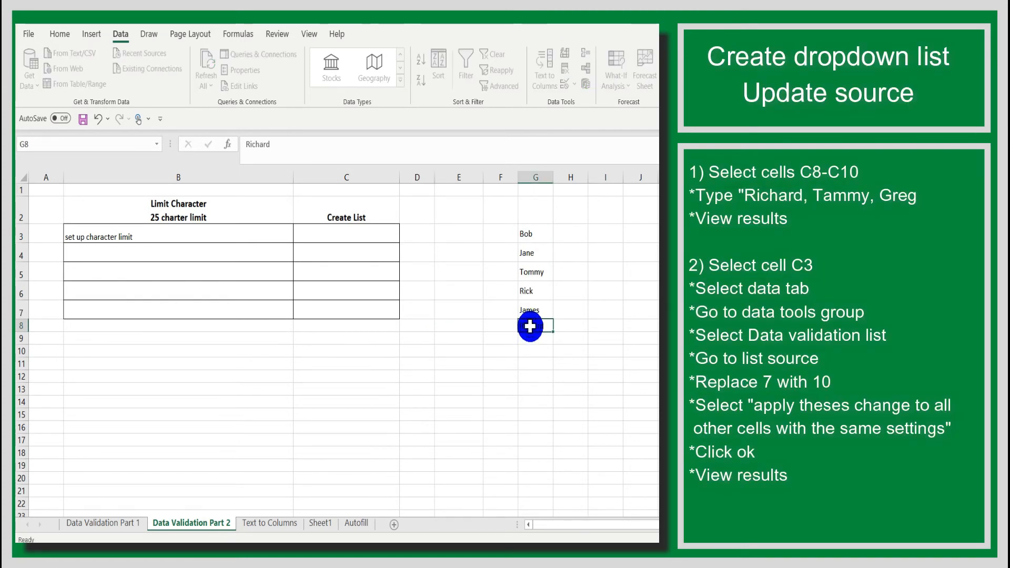
{"action": "type", "text": "hard"}
{"action": "key", "text": "Return"}
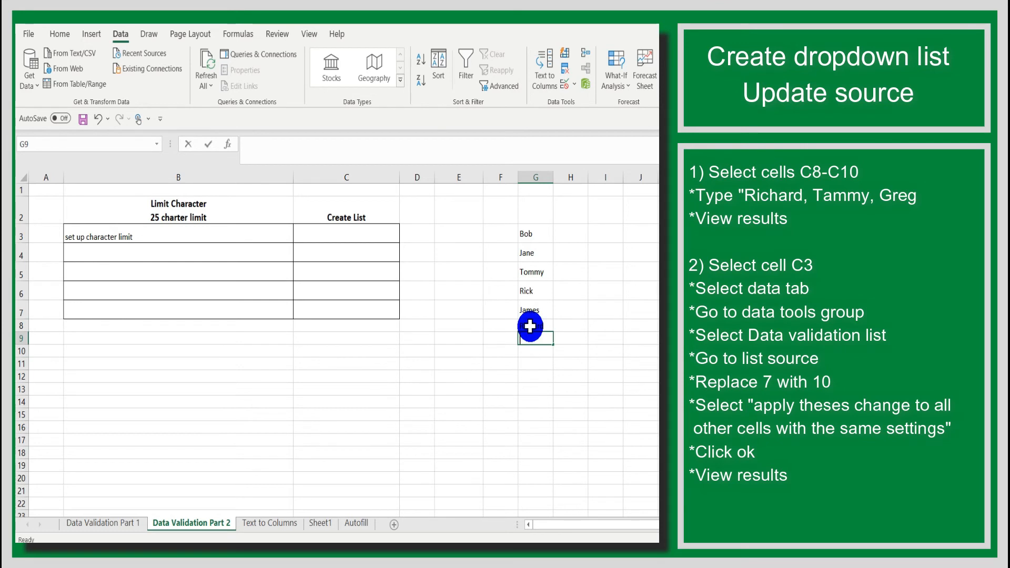
{"action": "type", "text": "Tammy"}
{"action": "key", "text": "Return"}
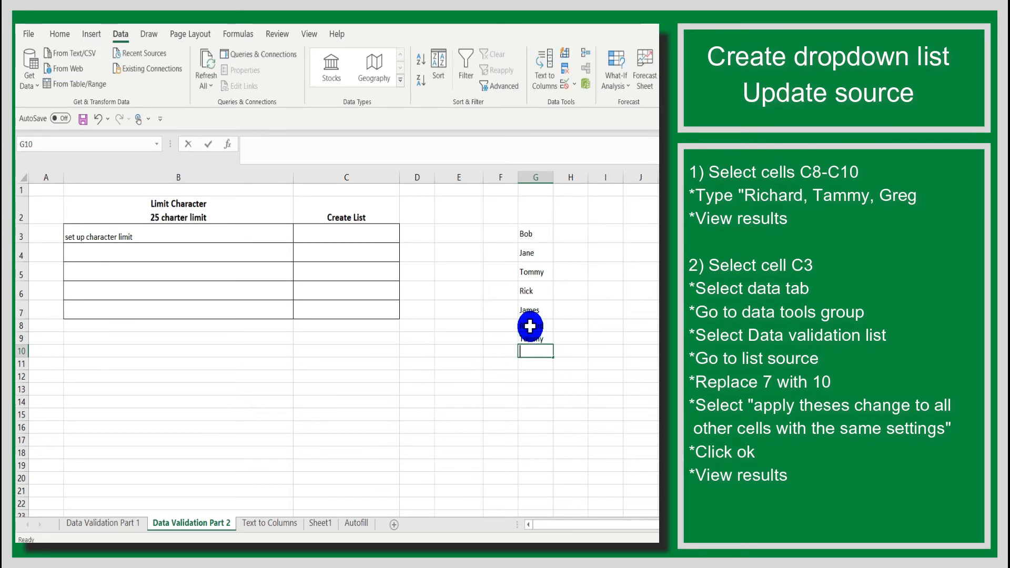
{"action": "type", "text": "Gre"}
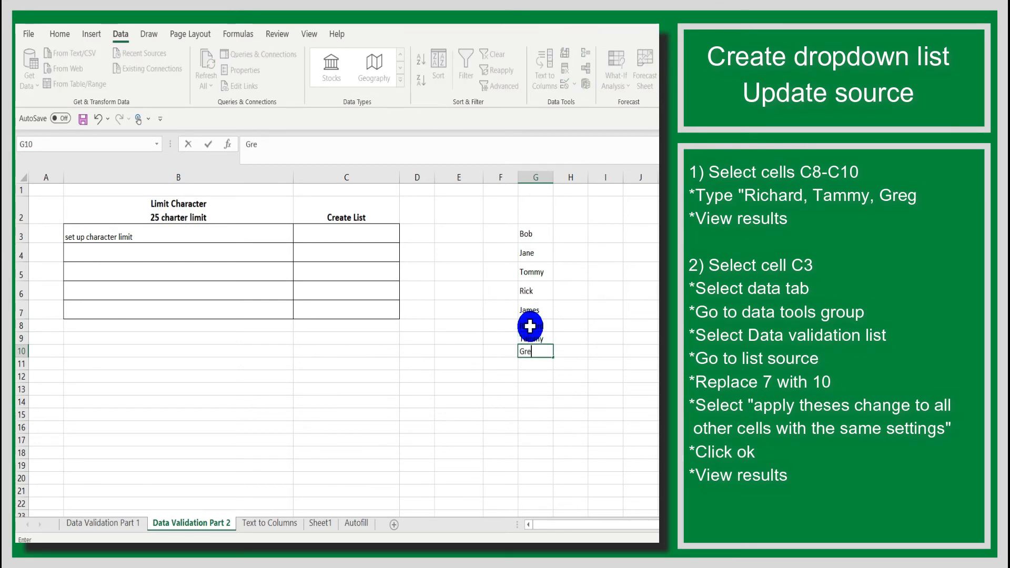
{"action": "type", "text": "g"}
{"action": "key", "text": "Return"}
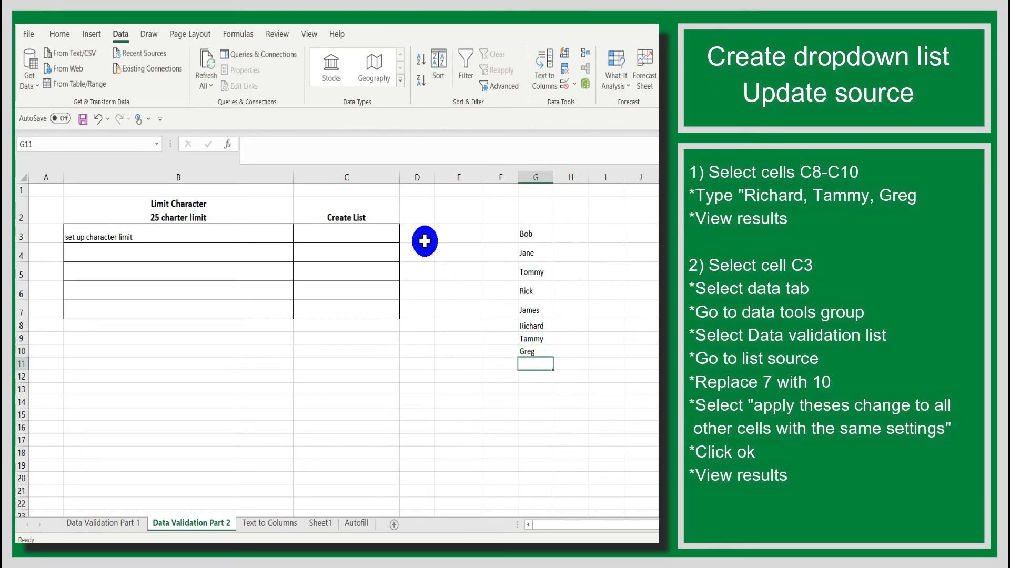
{"action": "left_click", "coordinate": [392, 237]}
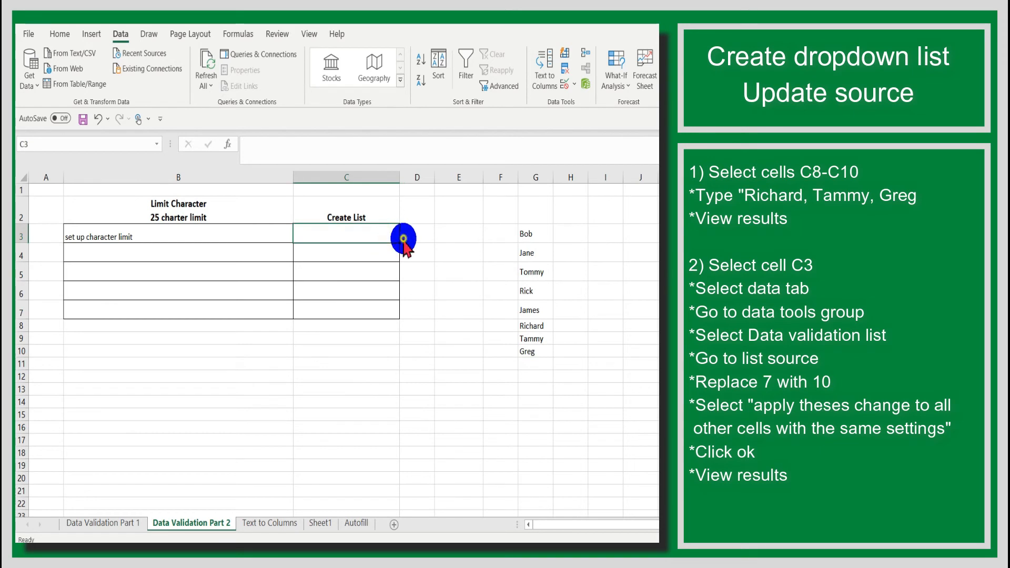
{"action": "left_click", "coordinate": [404, 238]}
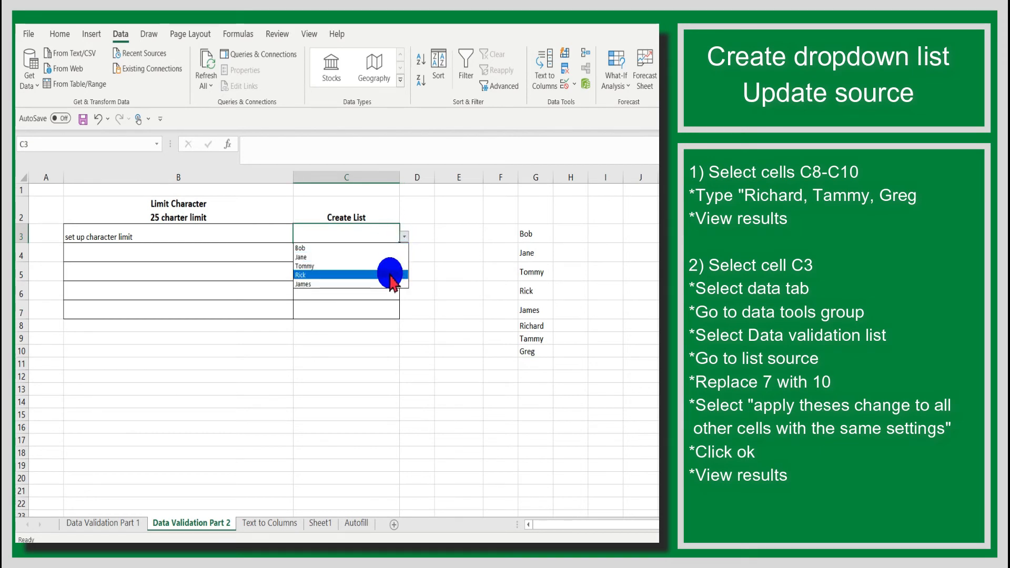
{"action": "left_click", "coordinate": [490, 291]}
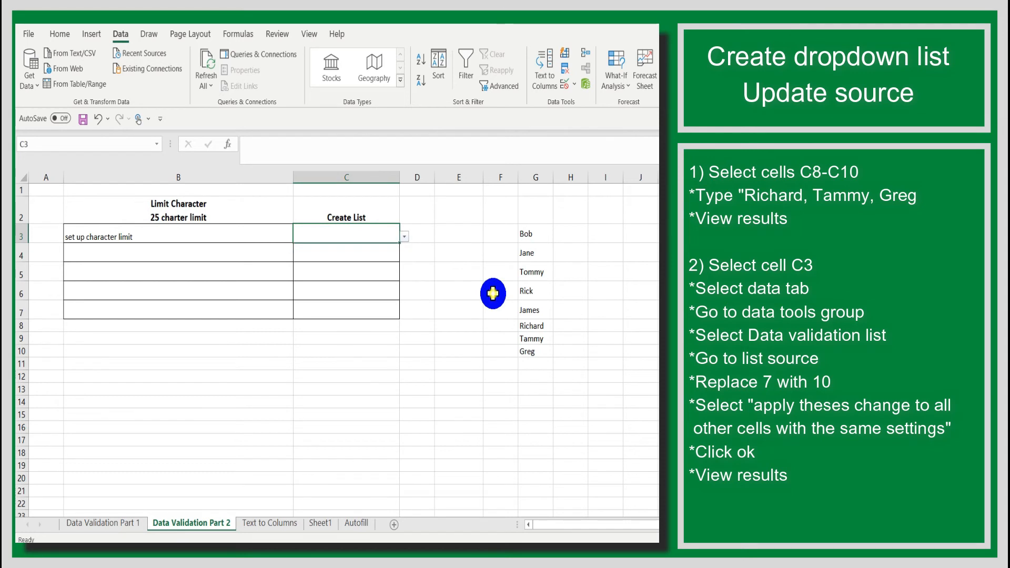
{"action": "left_click", "coordinate": [580, 397]}
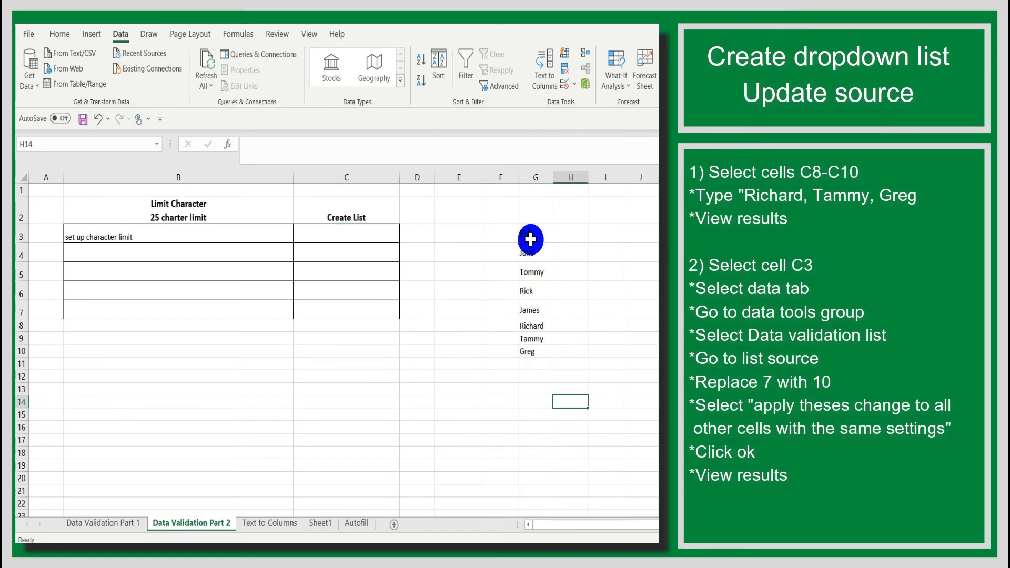
Step: Extend C3's data validation list source to =$G$3:$G$10 and apply the change to all other cells with the same settings
{"action": "left_click", "coordinate": [381, 232]}
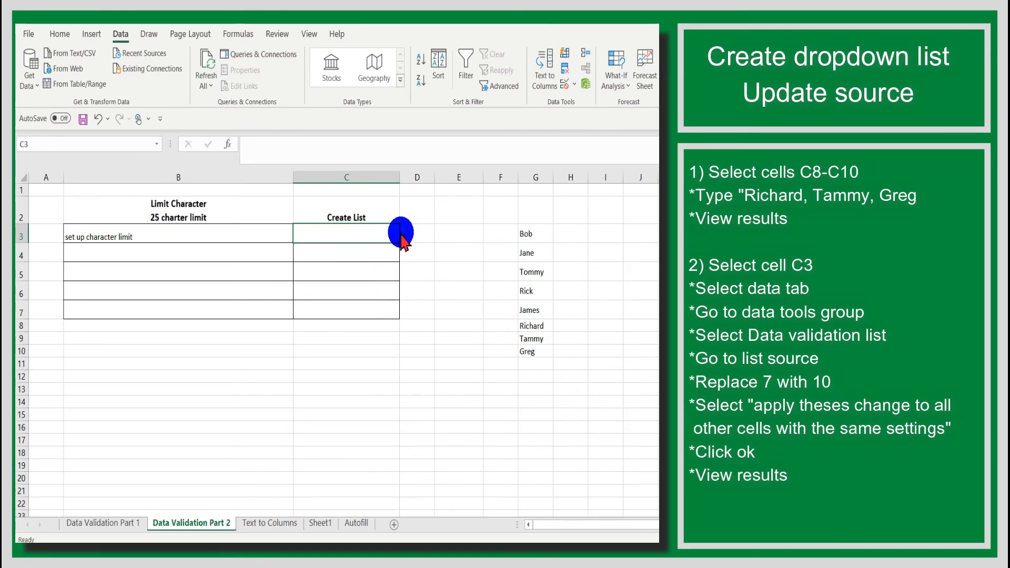
{"action": "left_click", "coordinate": [573, 84]}
{"action": "left_click", "coordinate": [580, 101]}
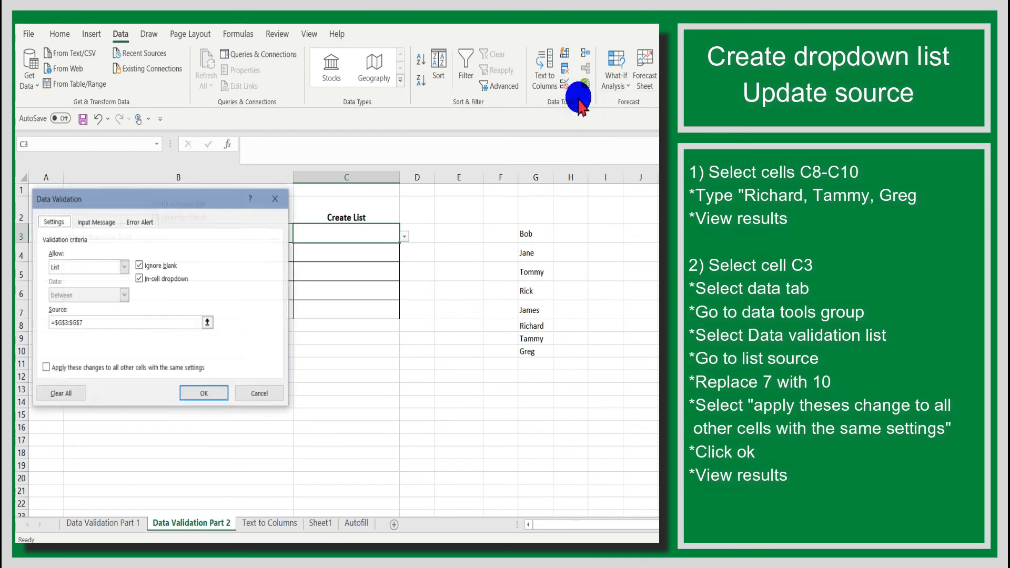
{"action": "left_click", "coordinate": [111, 323]}
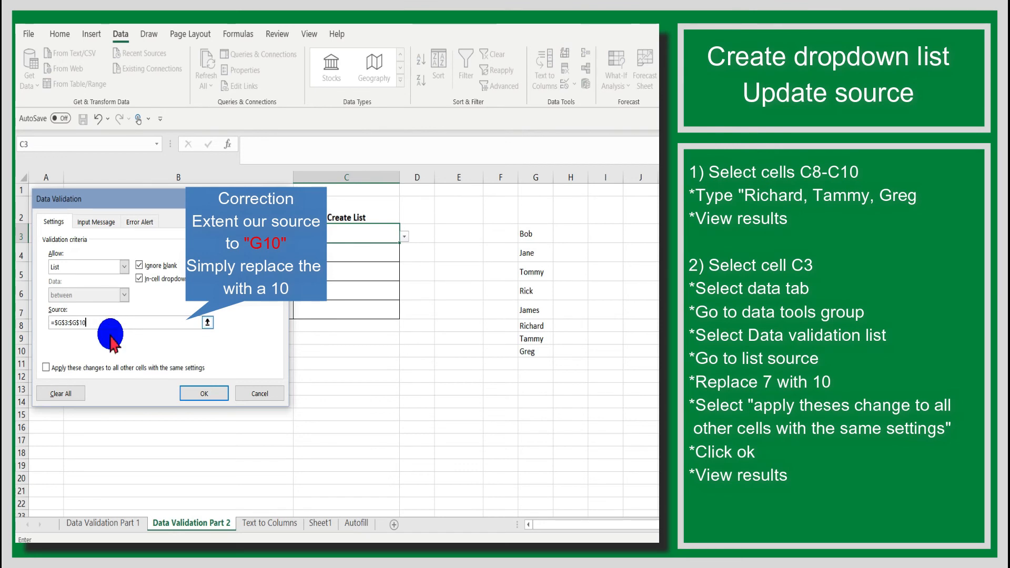
{"action": "left_click", "coordinate": [53, 368]}
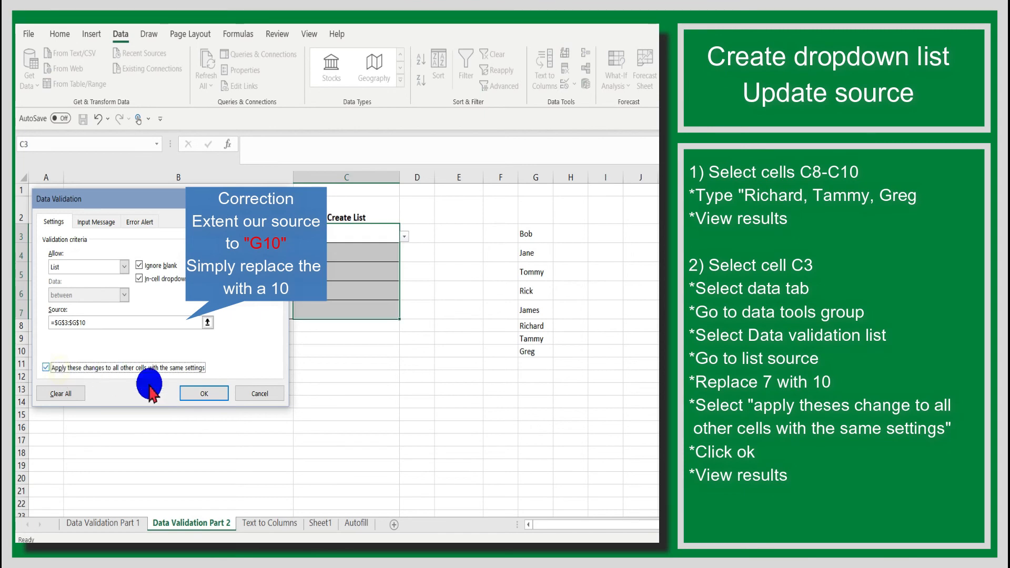
{"action": "left_click", "coordinate": [209, 393]}
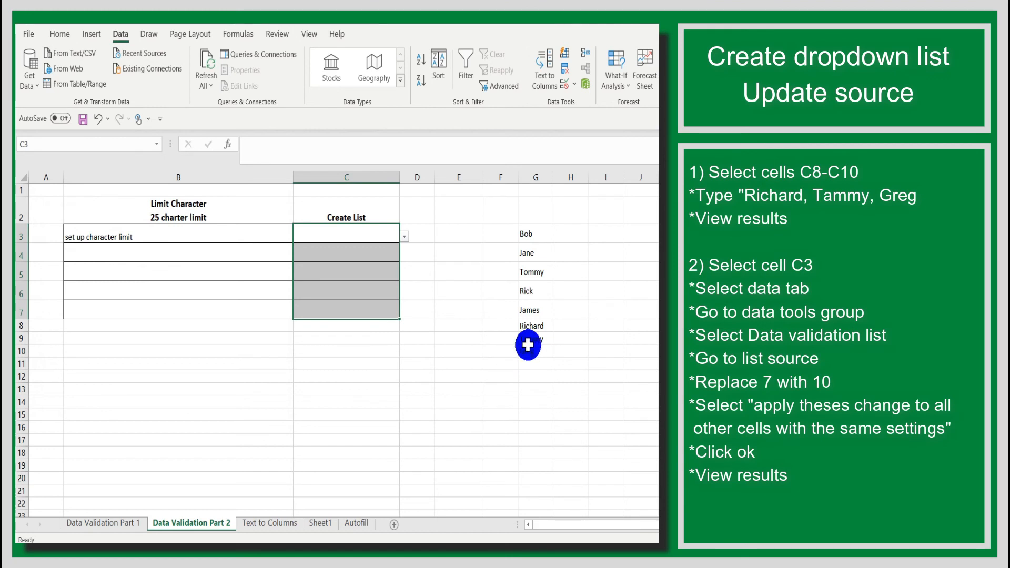
Step: Examine the dropdown lists in C4, C6 and C7 for the added source names
{"action": "left_click", "coordinate": [360, 256]}
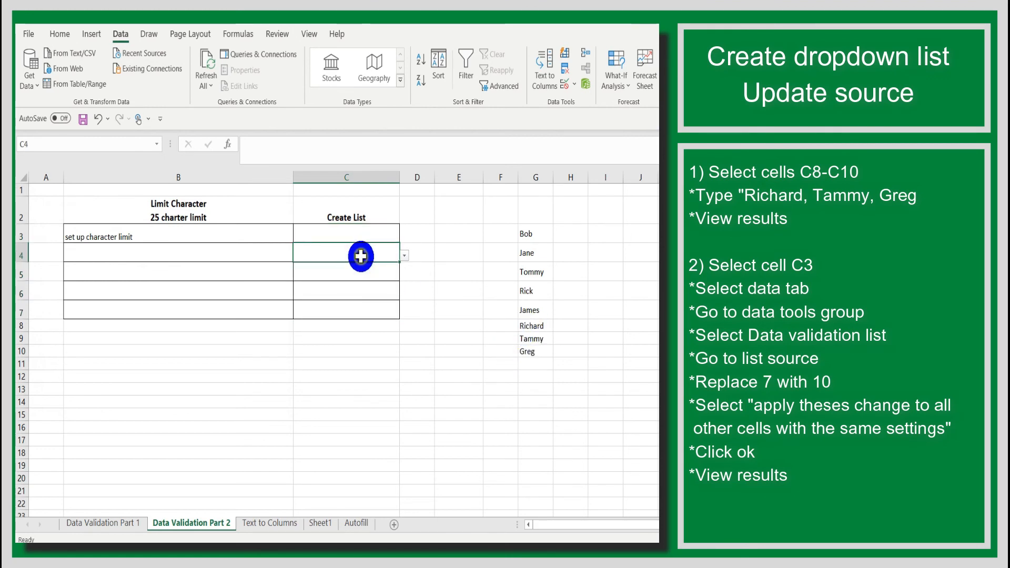
{"action": "left_click", "coordinate": [403, 256]}
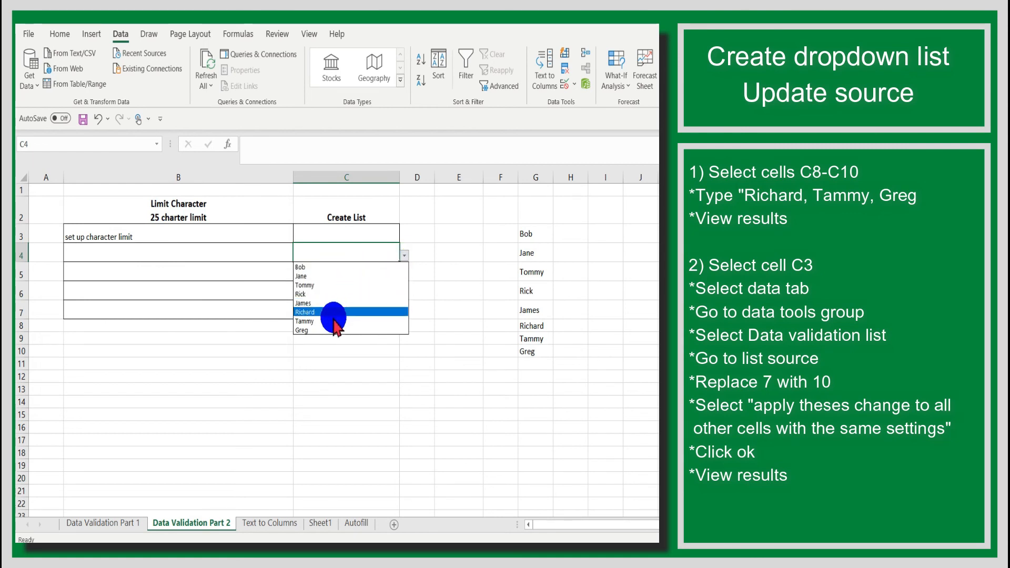
{"action": "left_click", "coordinate": [423, 374]}
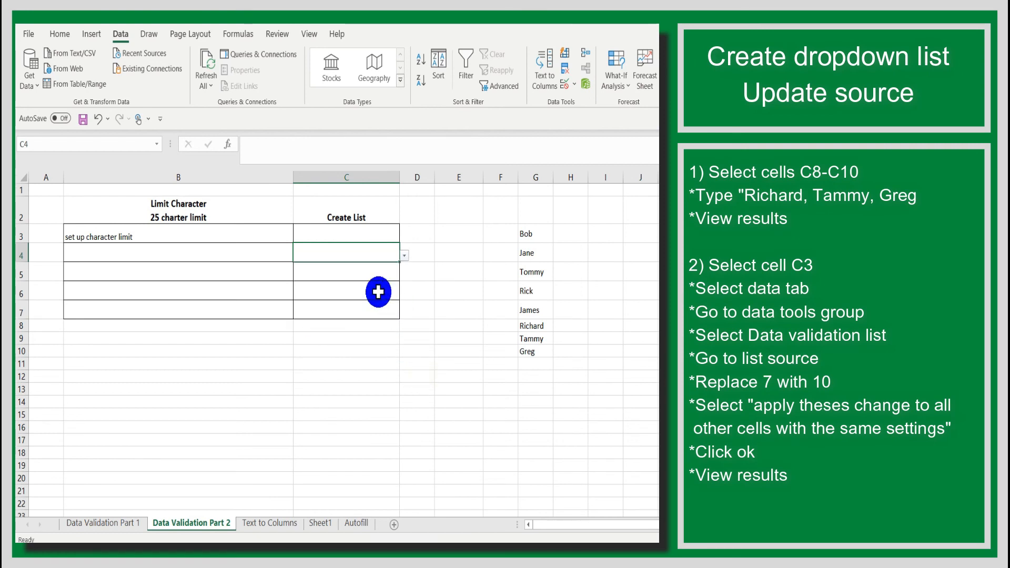
{"action": "left_click", "coordinate": [368, 269]}
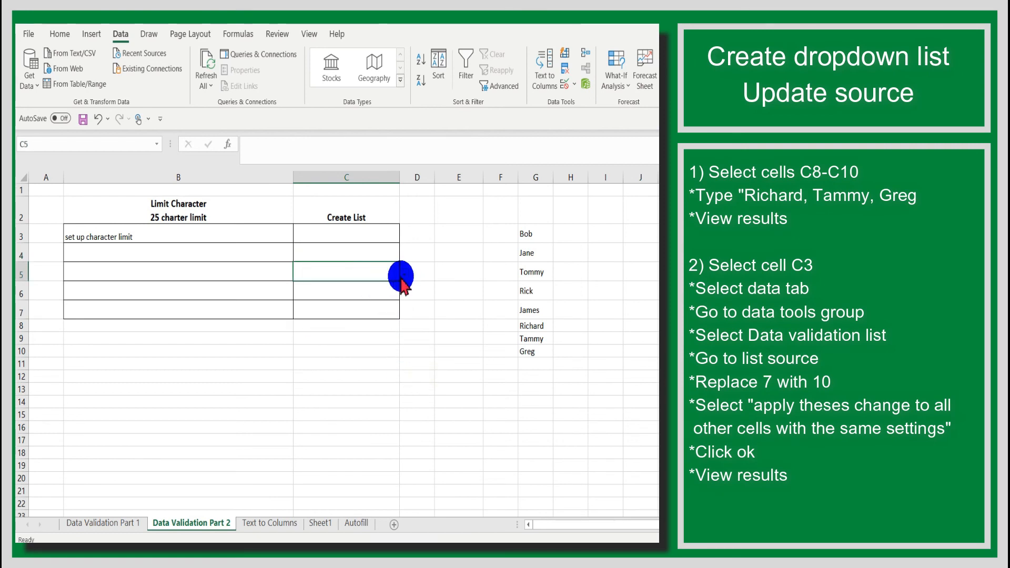
{"action": "left_click", "coordinate": [378, 295]}
{"action": "left_click", "coordinate": [404, 293]}
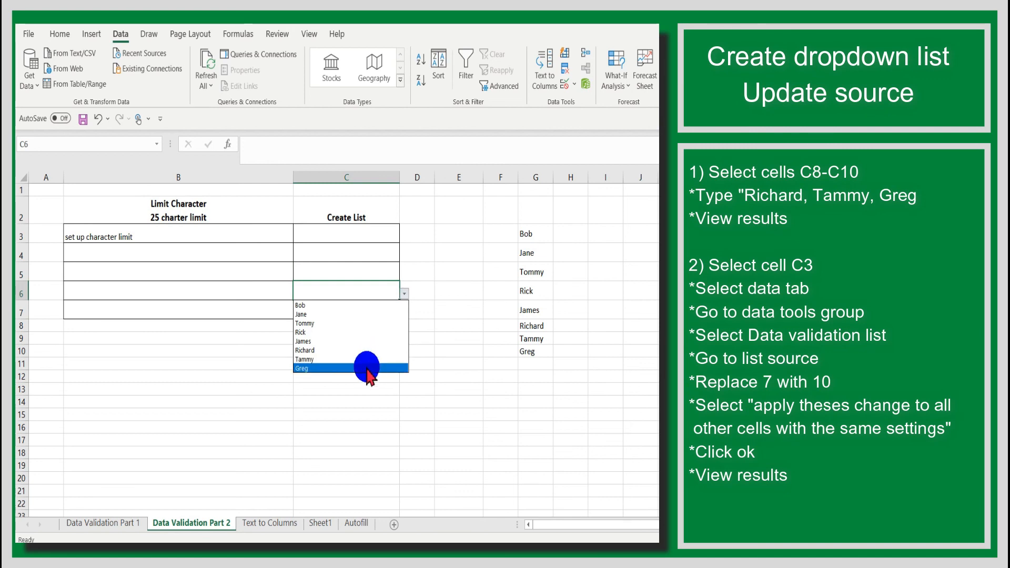
{"action": "left_click", "coordinate": [382, 408]}
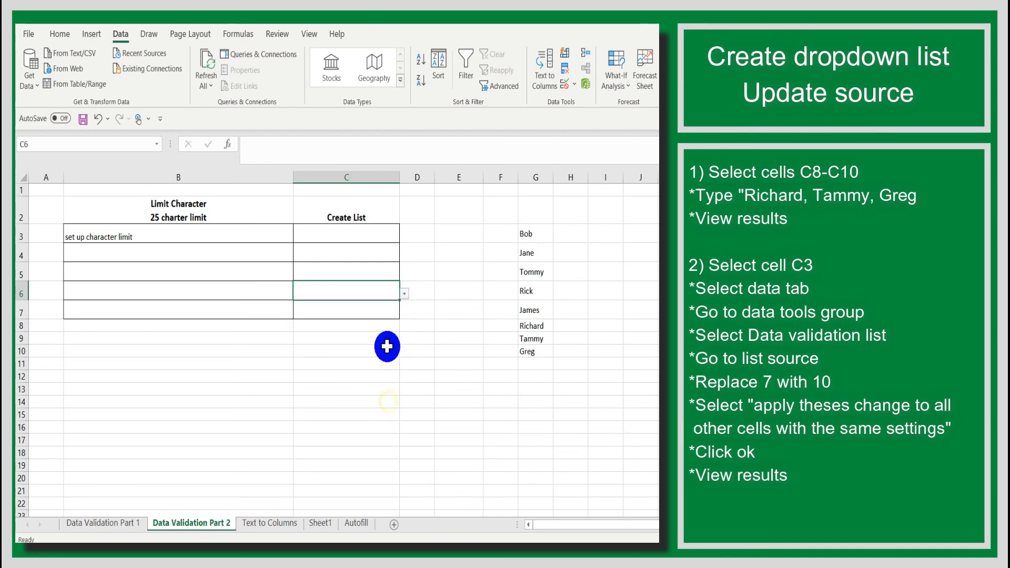
{"action": "left_click", "coordinate": [376, 312]}
{"action": "left_click", "coordinate": [404, 310]}
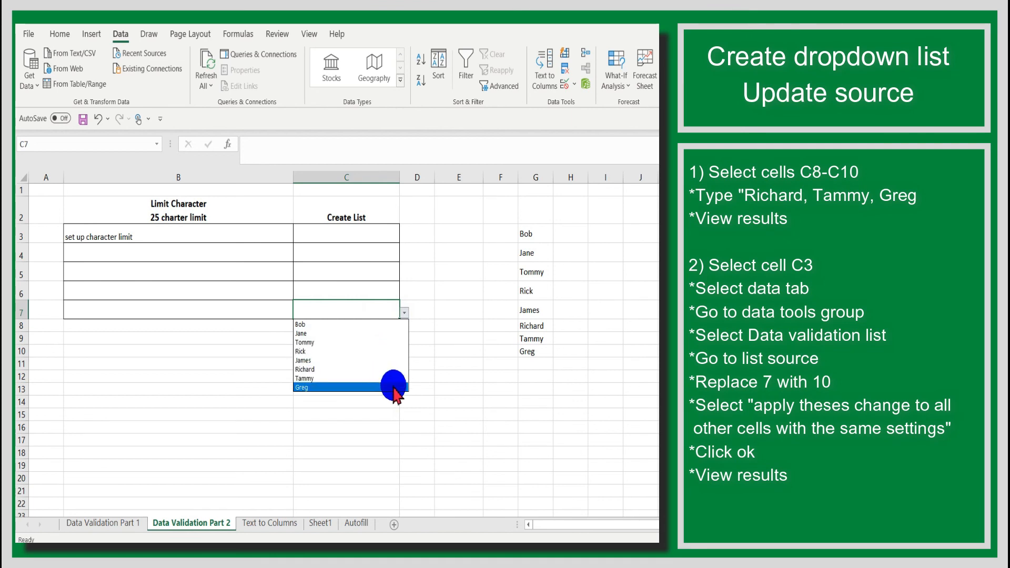
{"action": "left_click", "coordinate": [441, 390]}
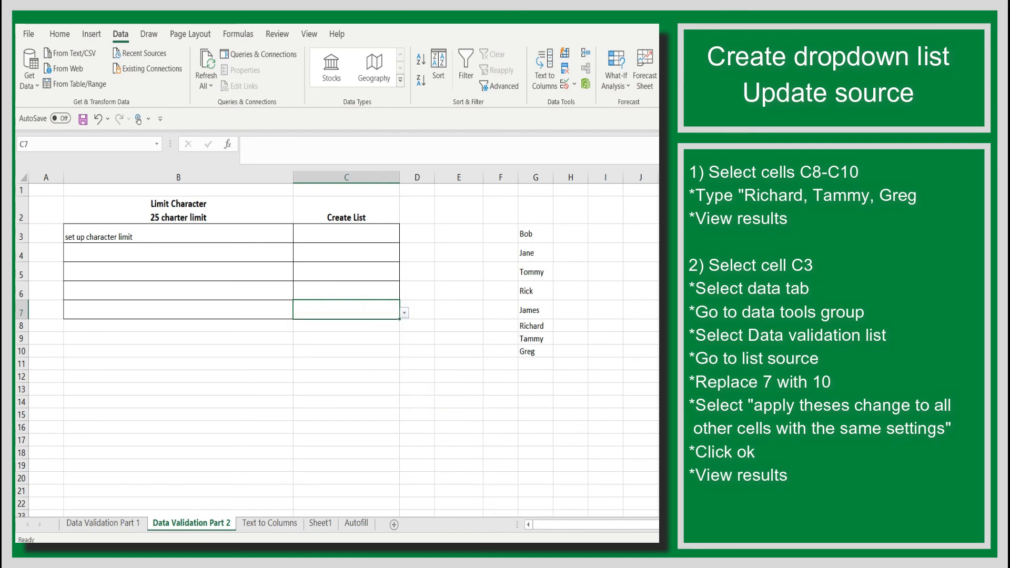